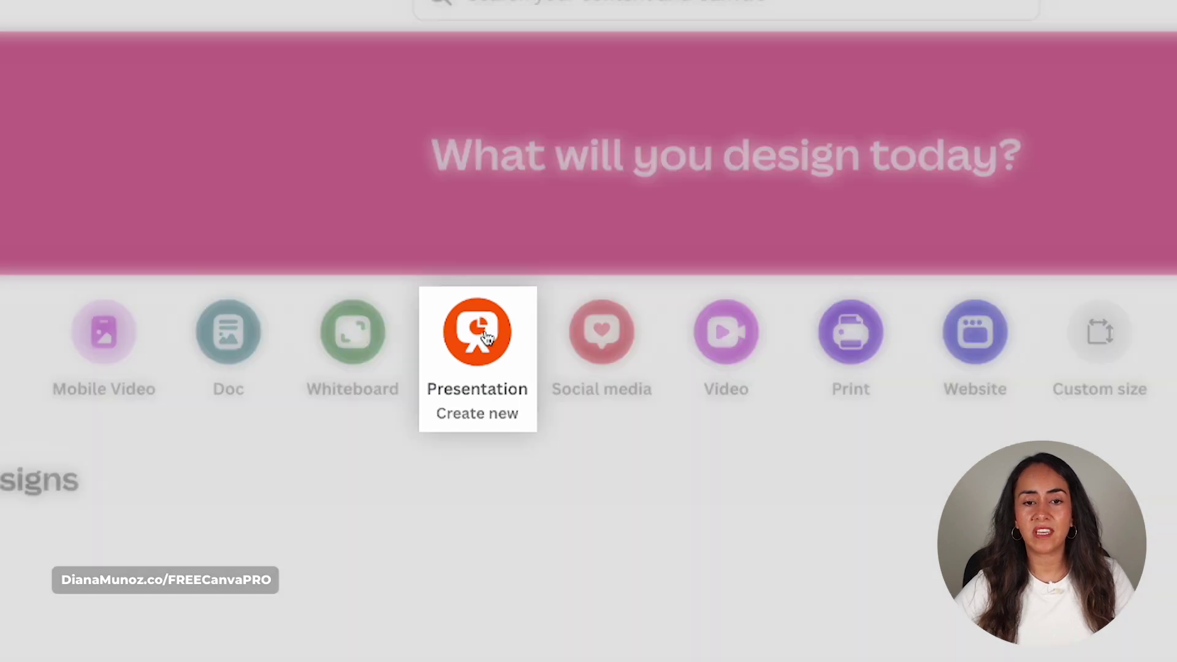
# Step: Create a new presentation and set the blank page's background to the solid color #2F383C
pyautogui.click(480, 343)
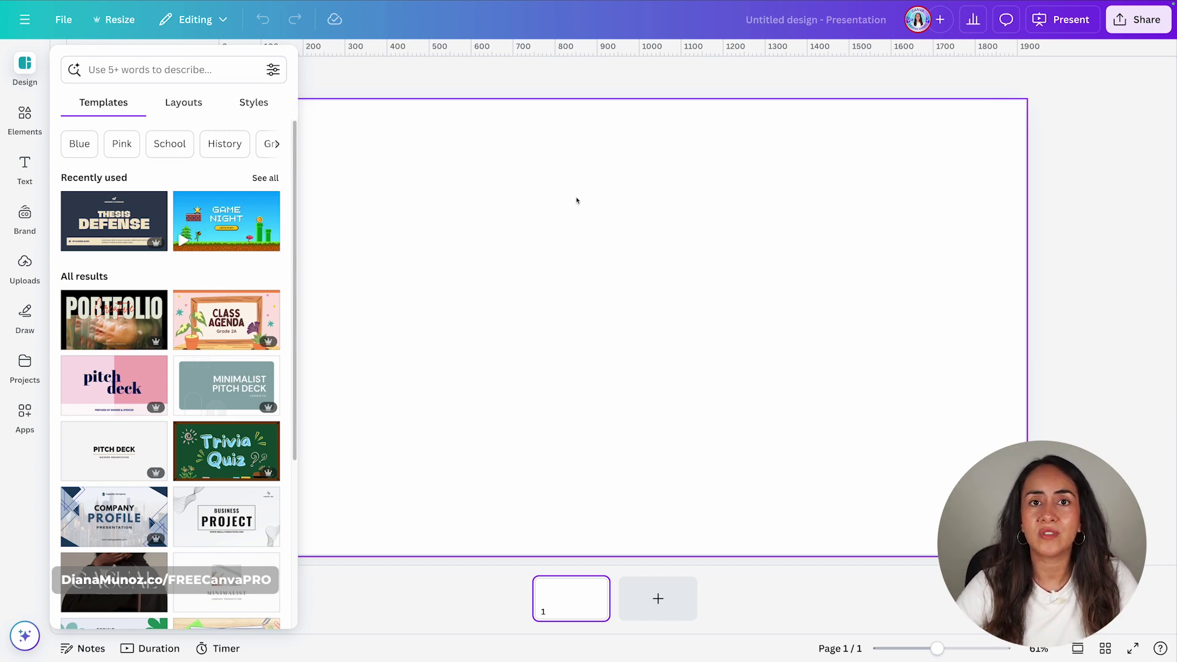
pyautogui.click(646, 351)
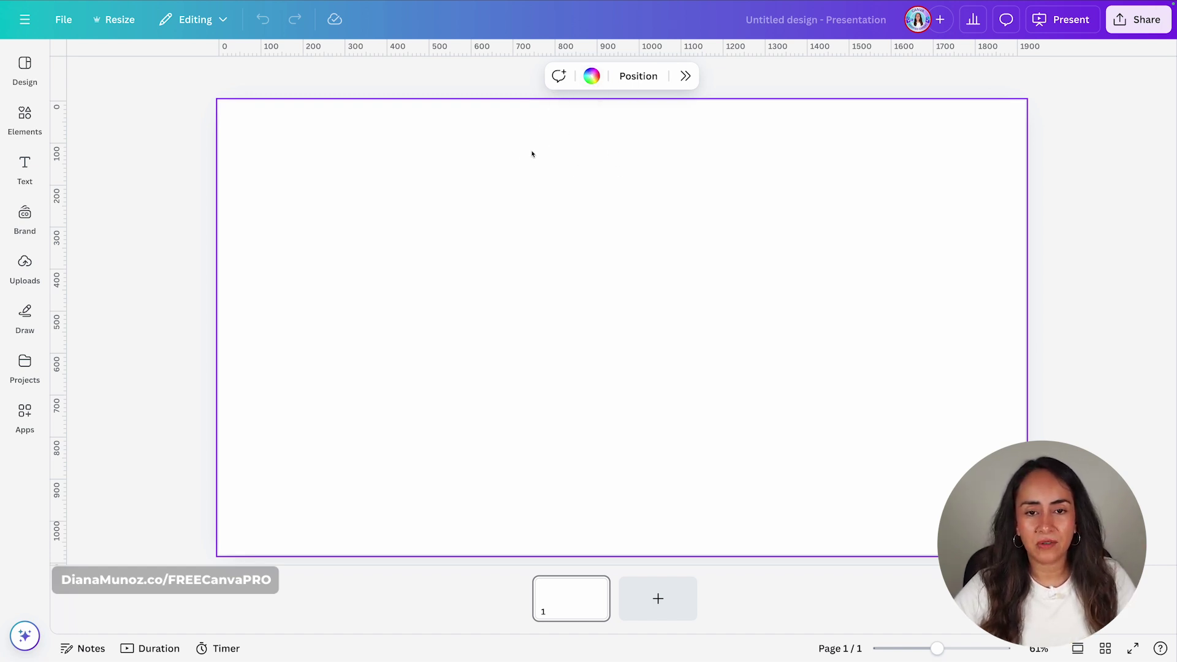
pyautogui.click(592, 76)
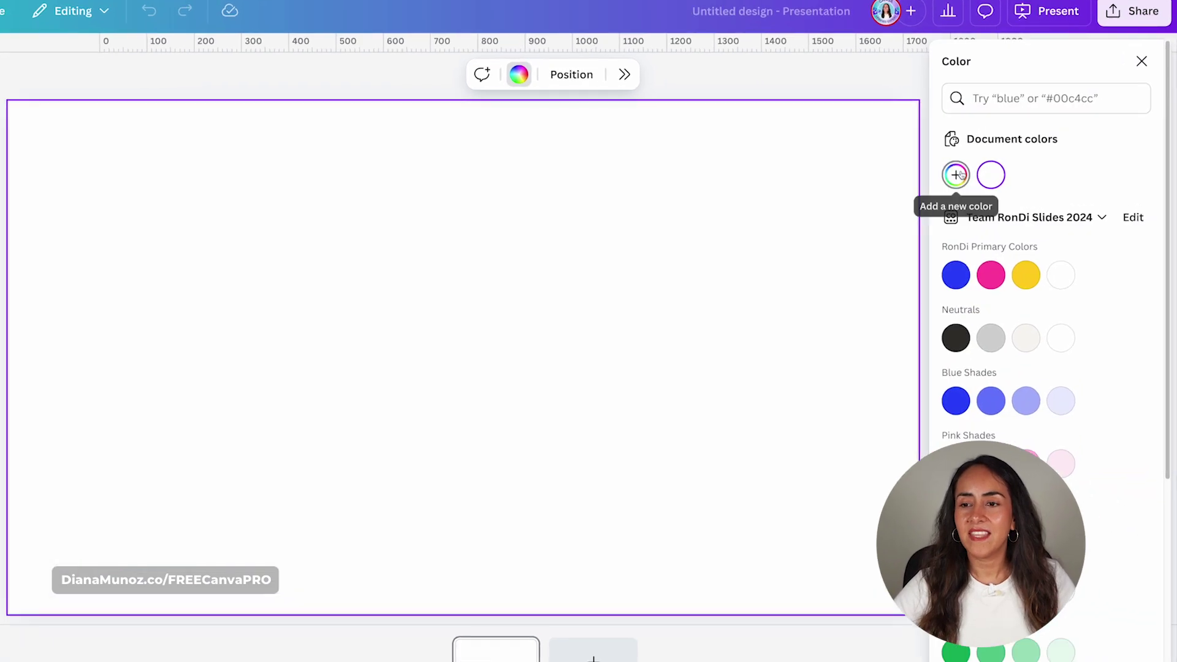
pyautogui.click(826, 227)
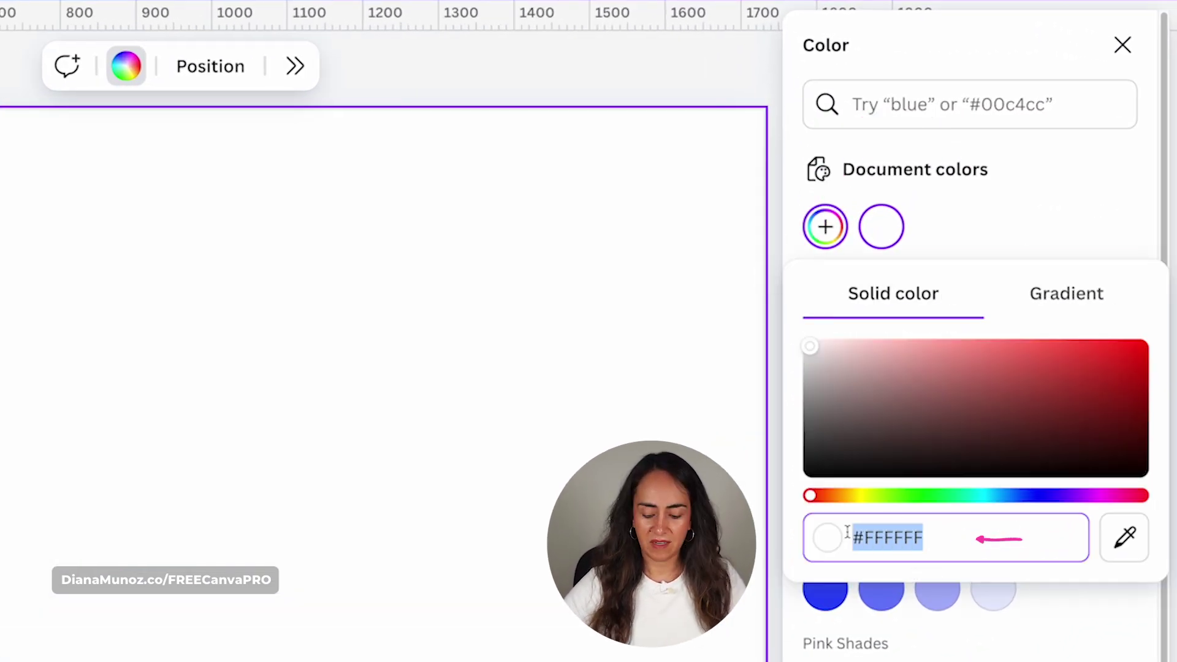
pyautogui.write('#')
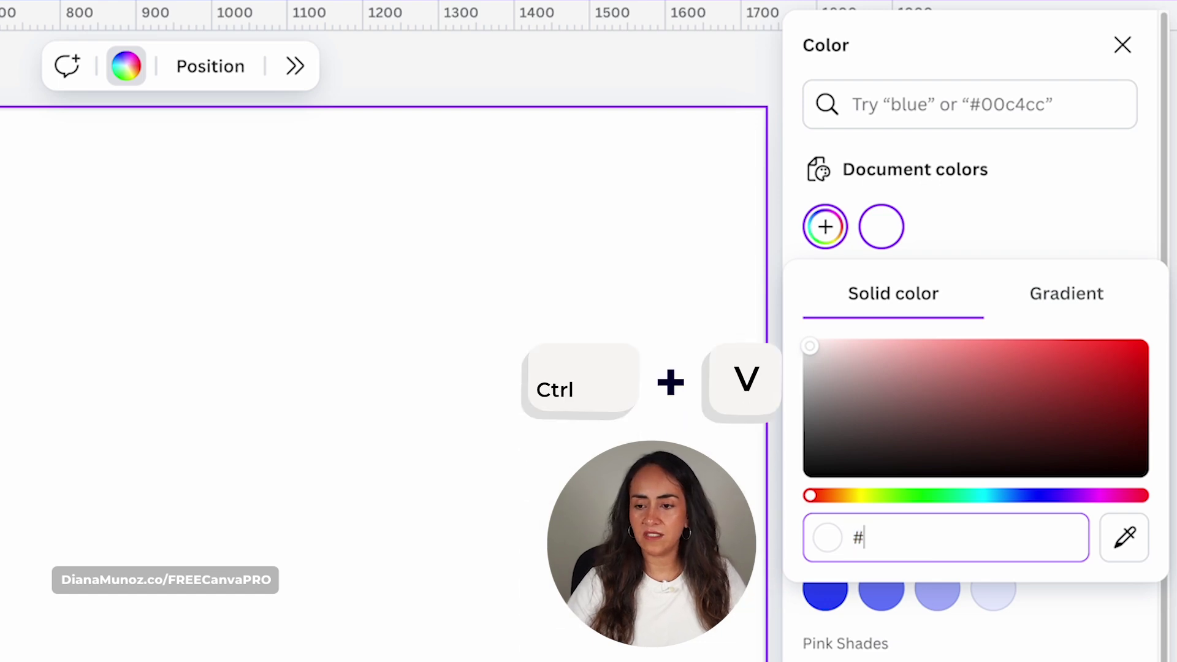
pyautogui.write('2F383C')
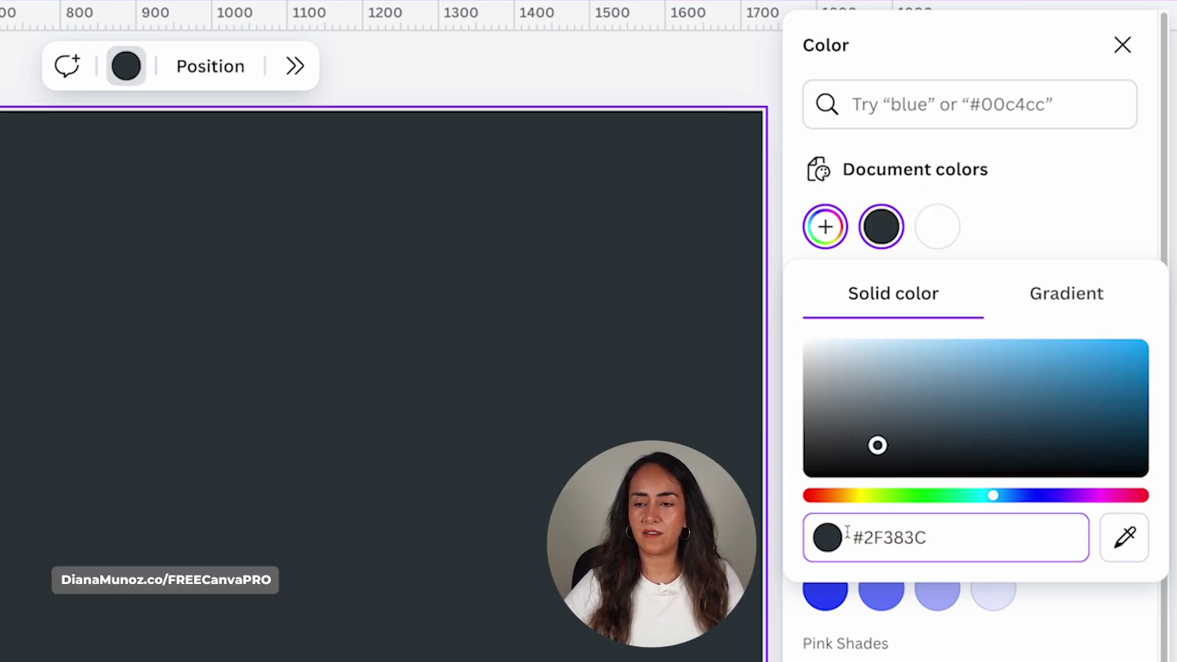
pyautogui.click(1122, 45)
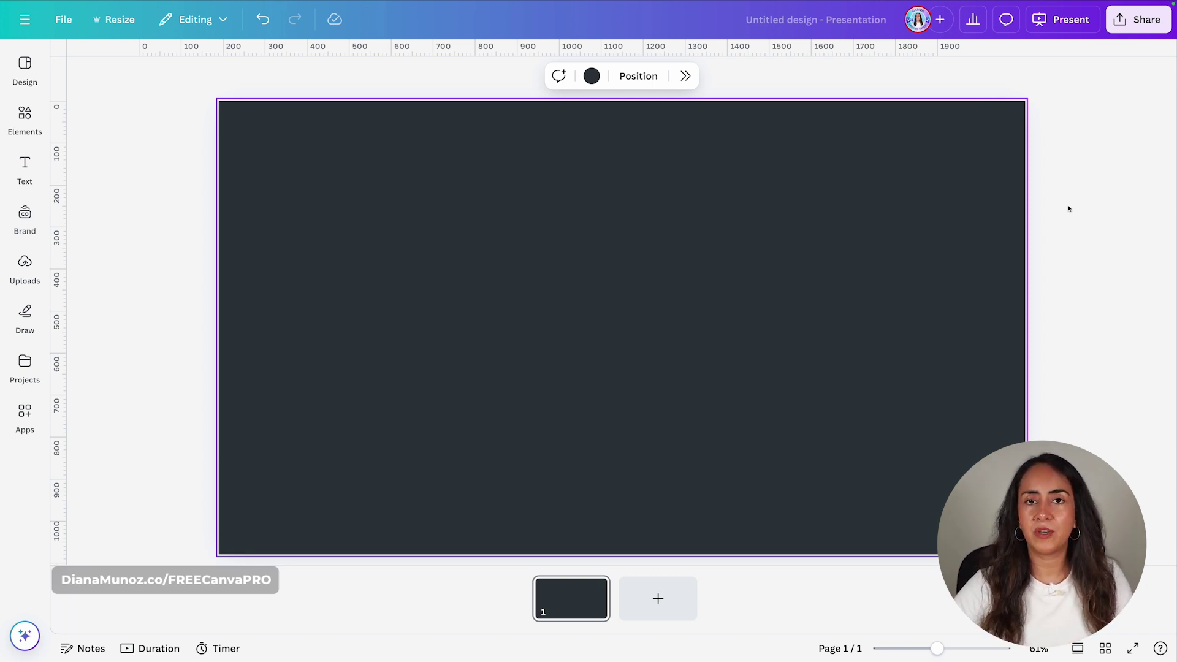
# Step: Add a text box, move it to the upper-left area of the page and left-align its text
pyautogui.press('t')
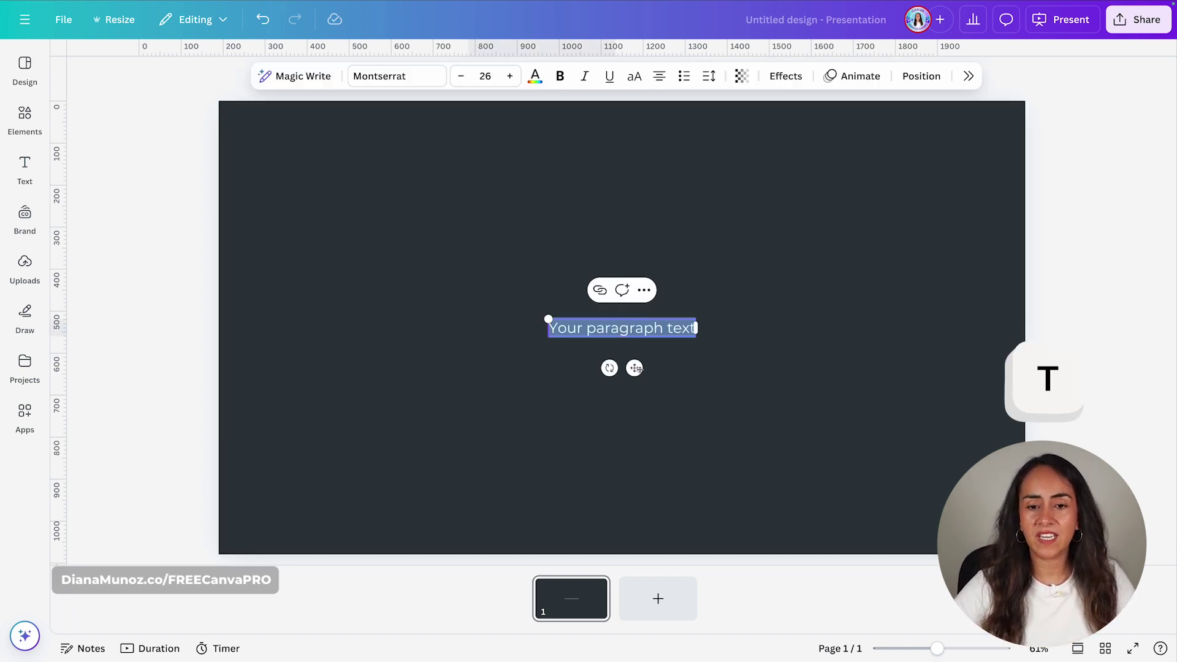
pyautogui.moveTo(635, 367); pyautogui.dragTo(386, 213)
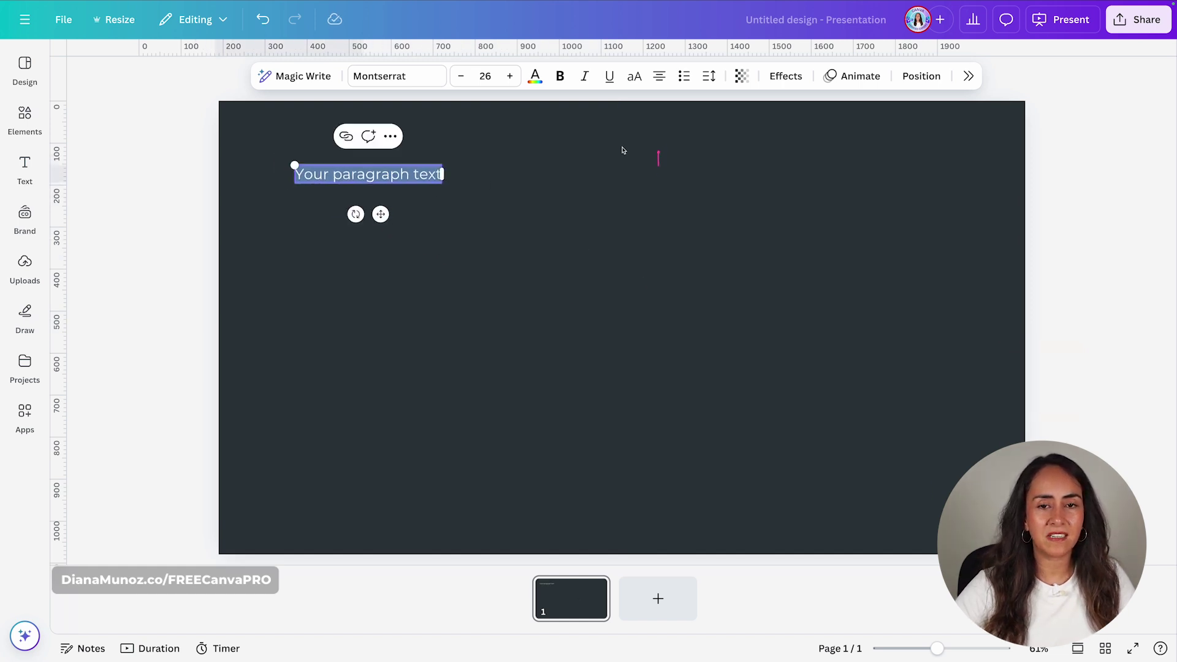
pyautogui.click(659, 76)
pyautogui.click(659, 76)
pyautogui.click(659, 76)
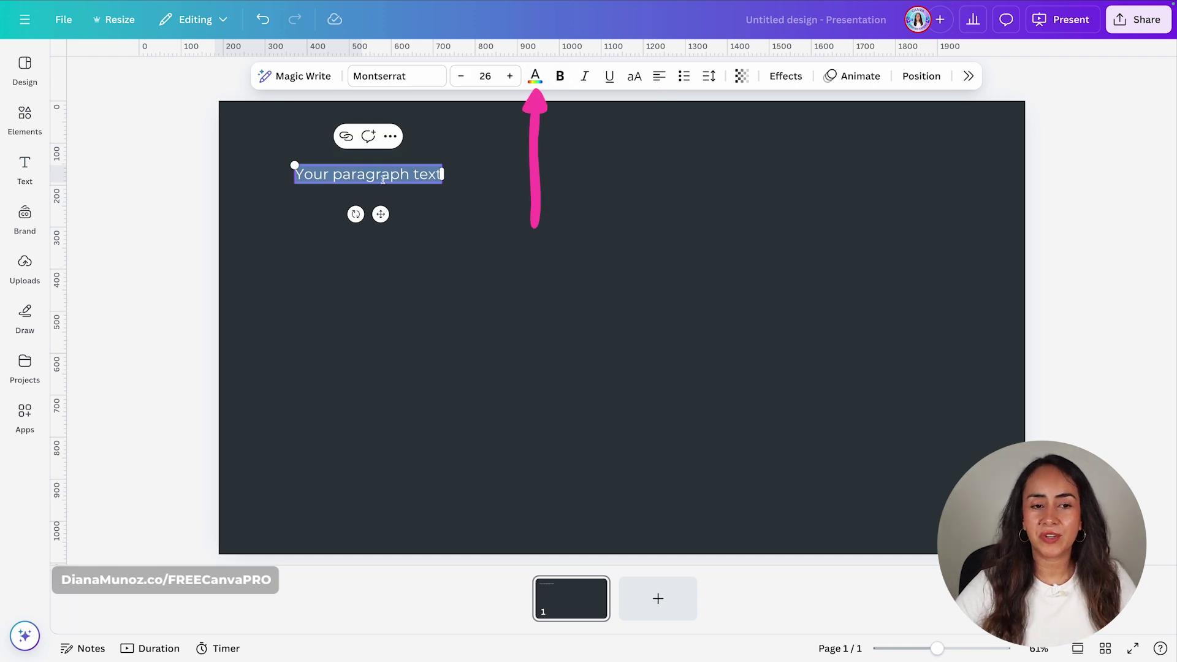
# Step: Set the placeholder text's color to #e8f372 and its font to Hammersmith One
pyautogui.click(536, 76)
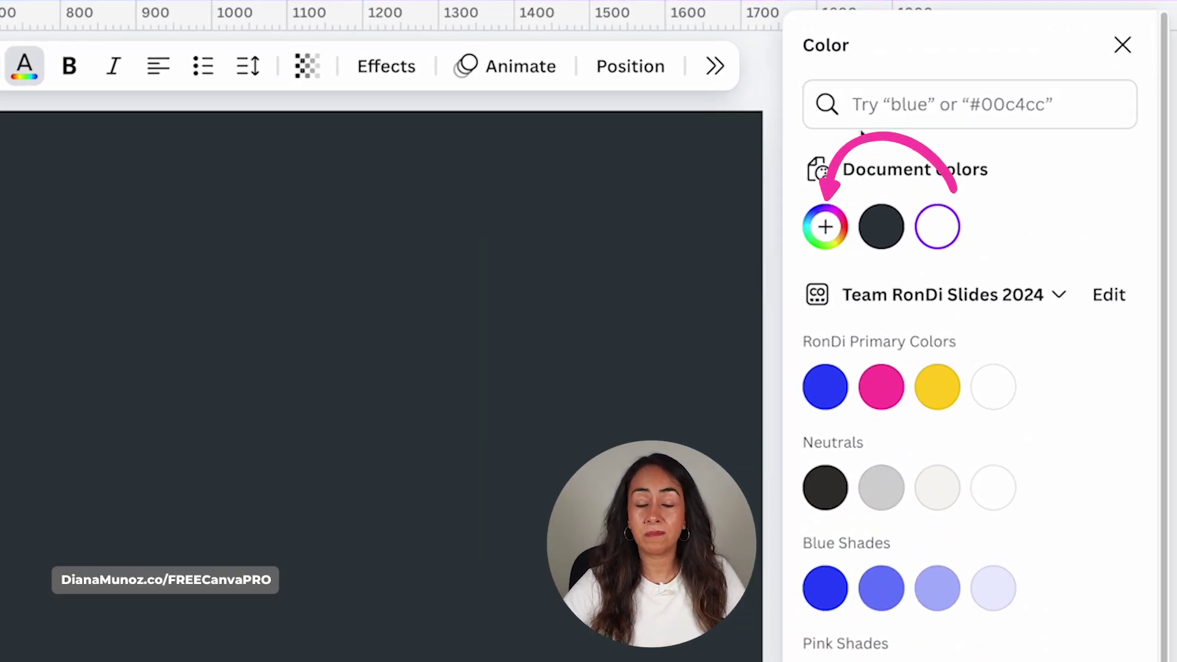
pyautogui.click(1003, 100)
pyautogui.write('#e8f372')
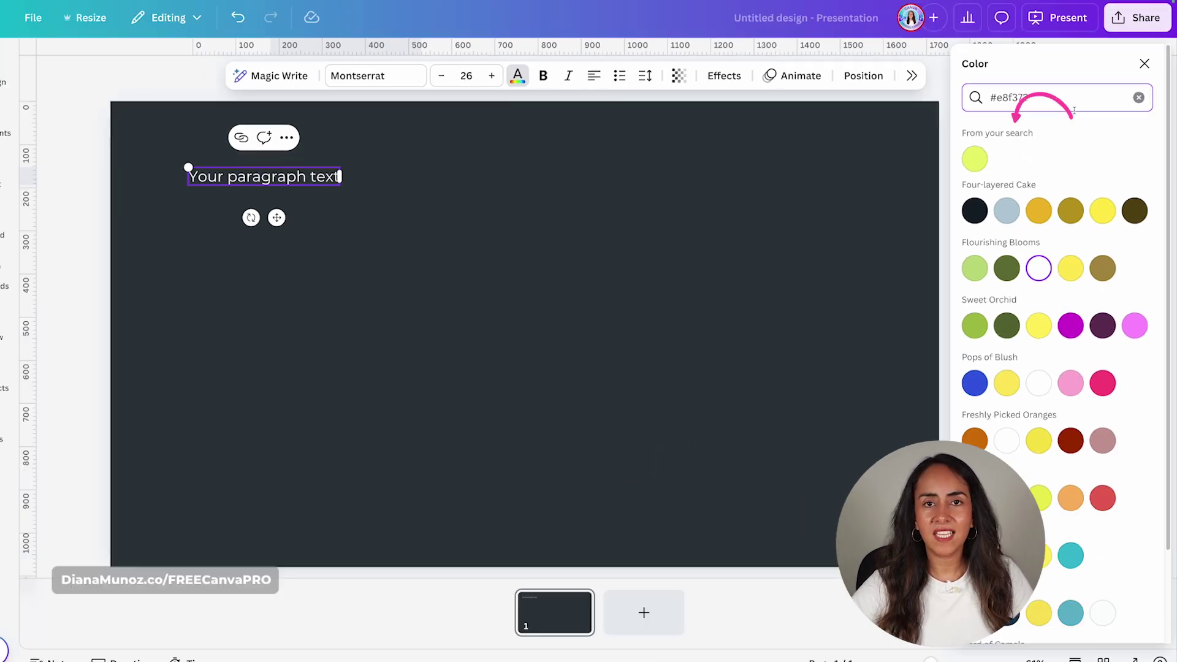
pyautogui.click(979, 157)
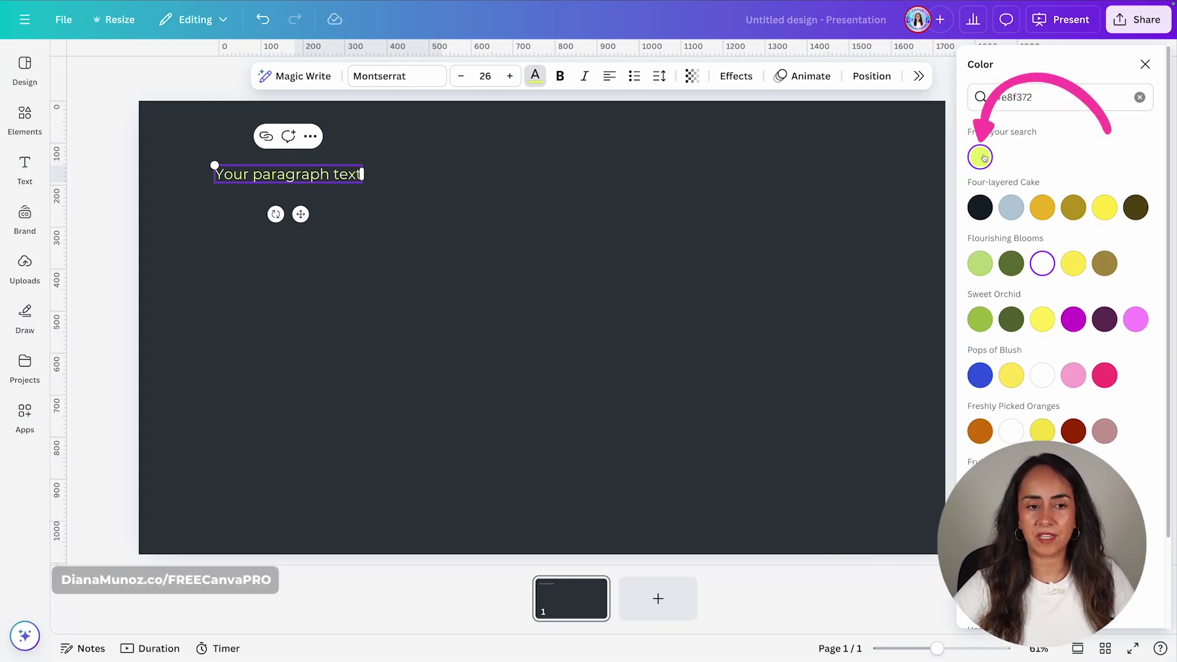
pyautogui.click(1146, 65)
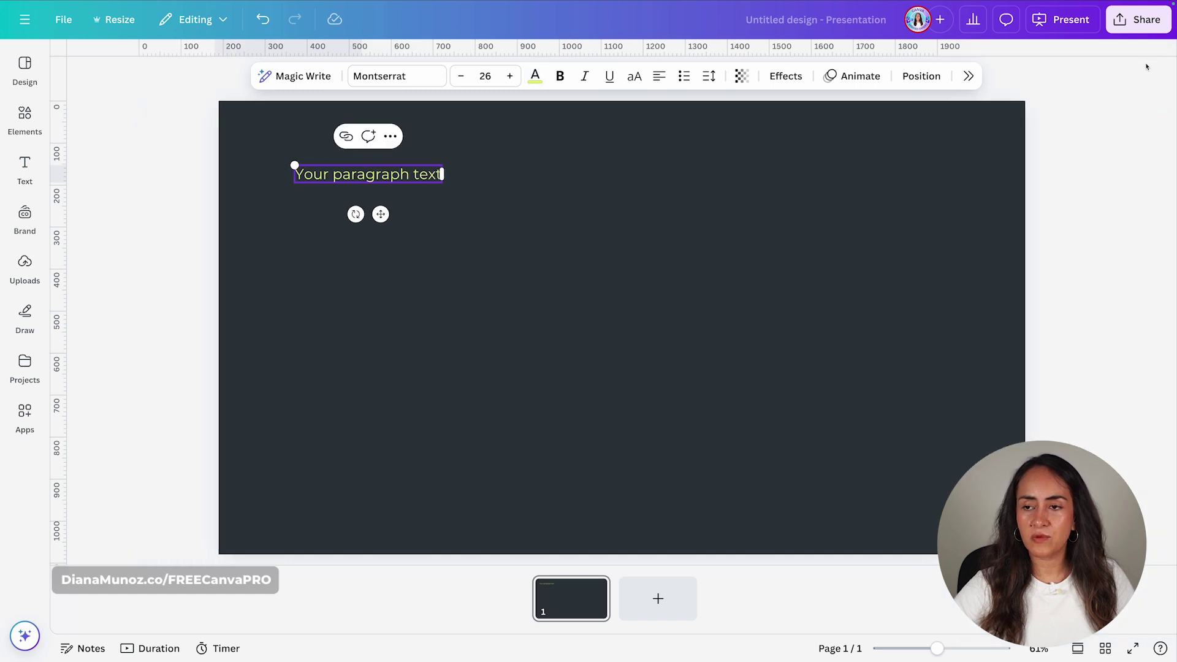
pyautogui.click(404, 79)
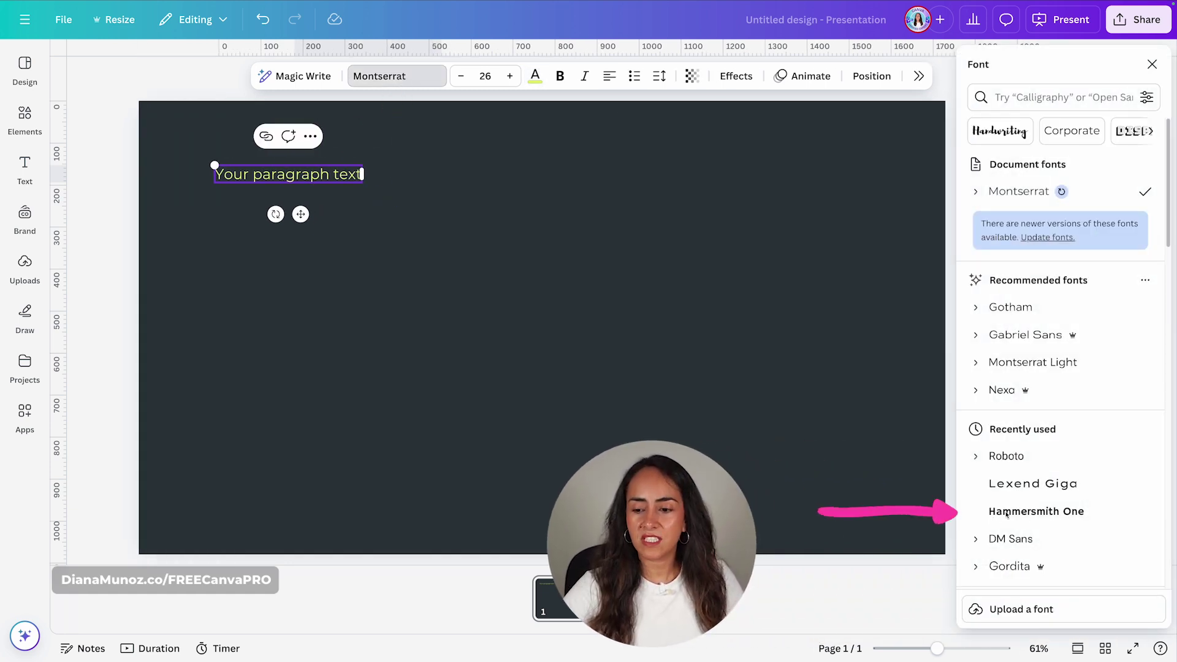
pyautogui.click(1065, 517)
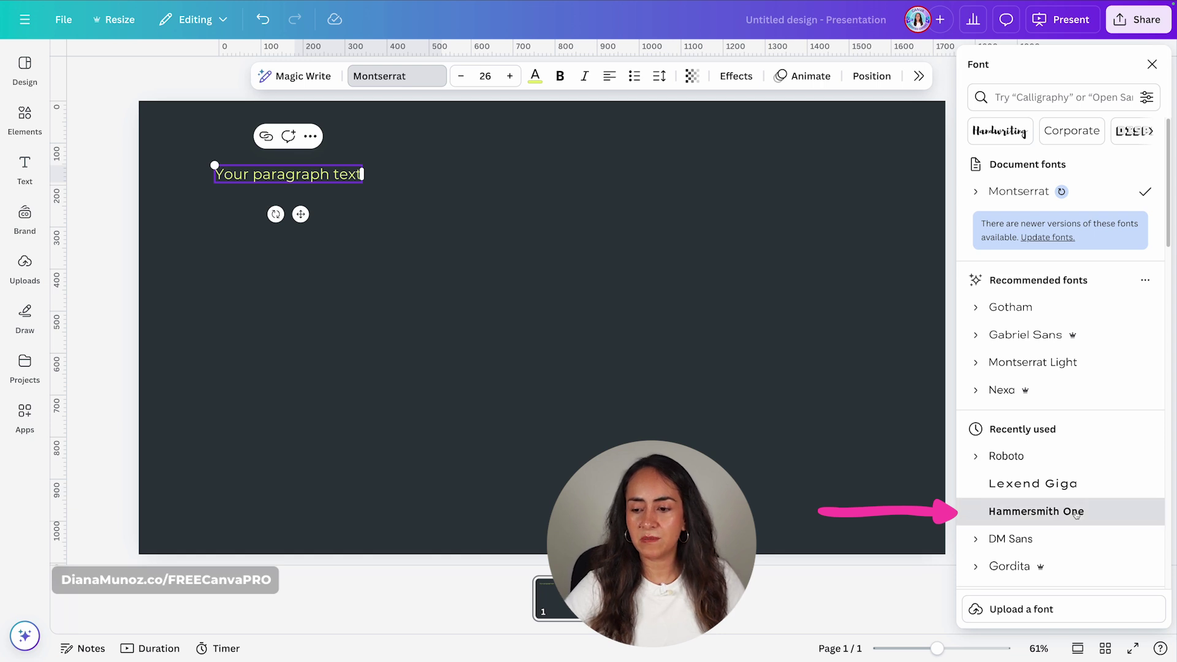
# Step: Replace the placeholder text with the title STEPS and enlarge it to a font size of about 80.6
pyautogui.click(303, 173)
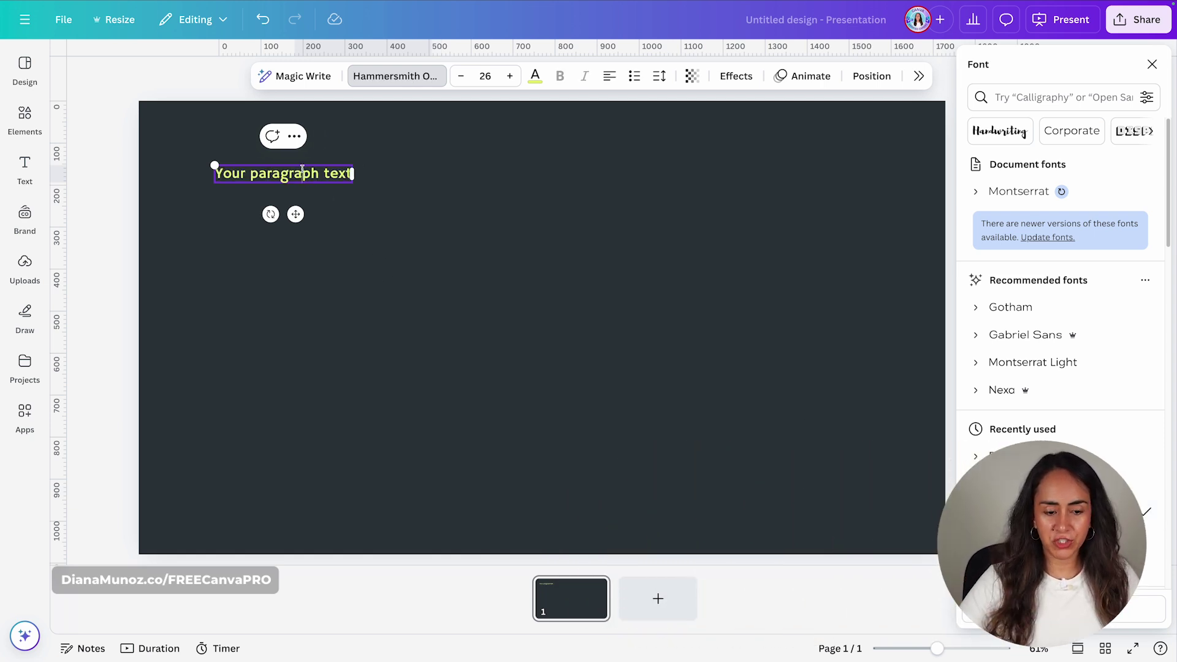
pyautogui.hotkey('ctrl', 'a')
pyautogui.write('STEPS')
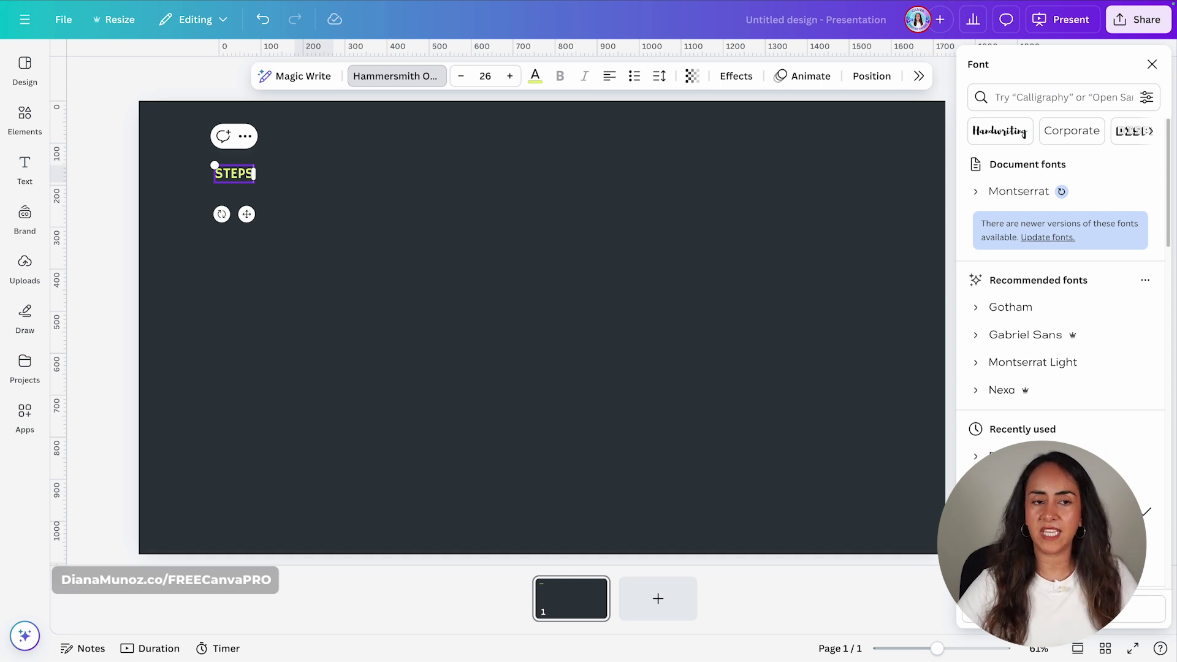
pyautogui.moveTo(254, 184); pyautogui.dragTo(332, 231)
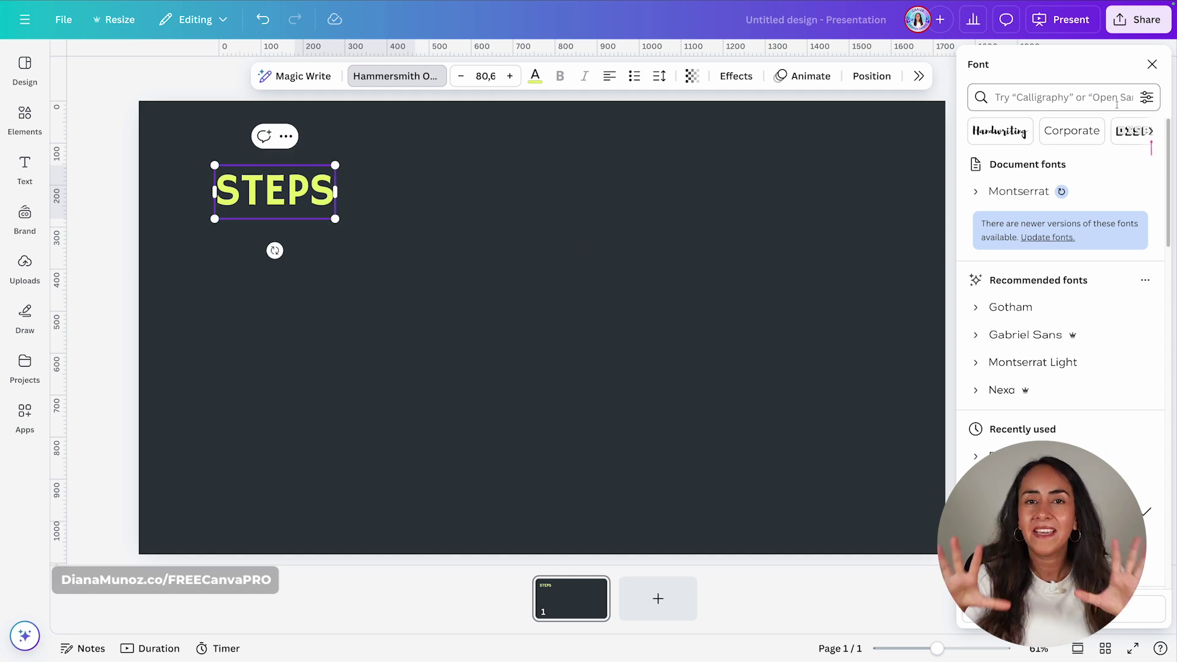
pyautogui.click(1152, 64)
pyautogui.click(893, 254)
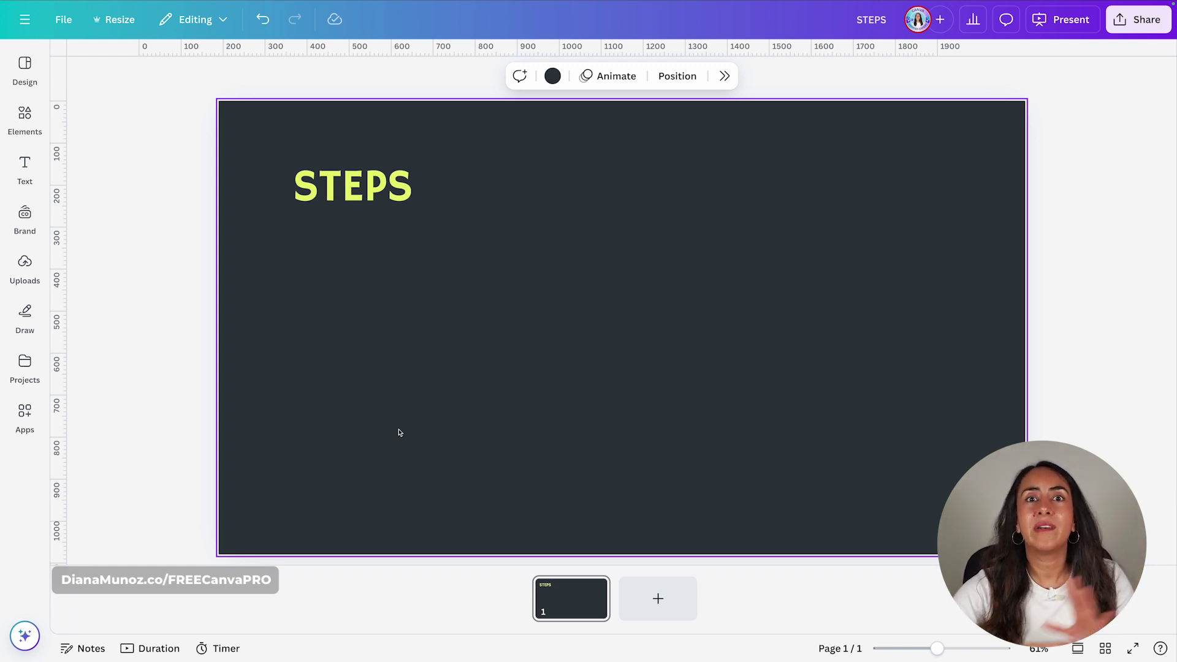
# Step: Examine the page layouts of the Thesis Defense and Minimalist Pitch Deck templates for slide structure ideas
pyautogui.click(19, 69)
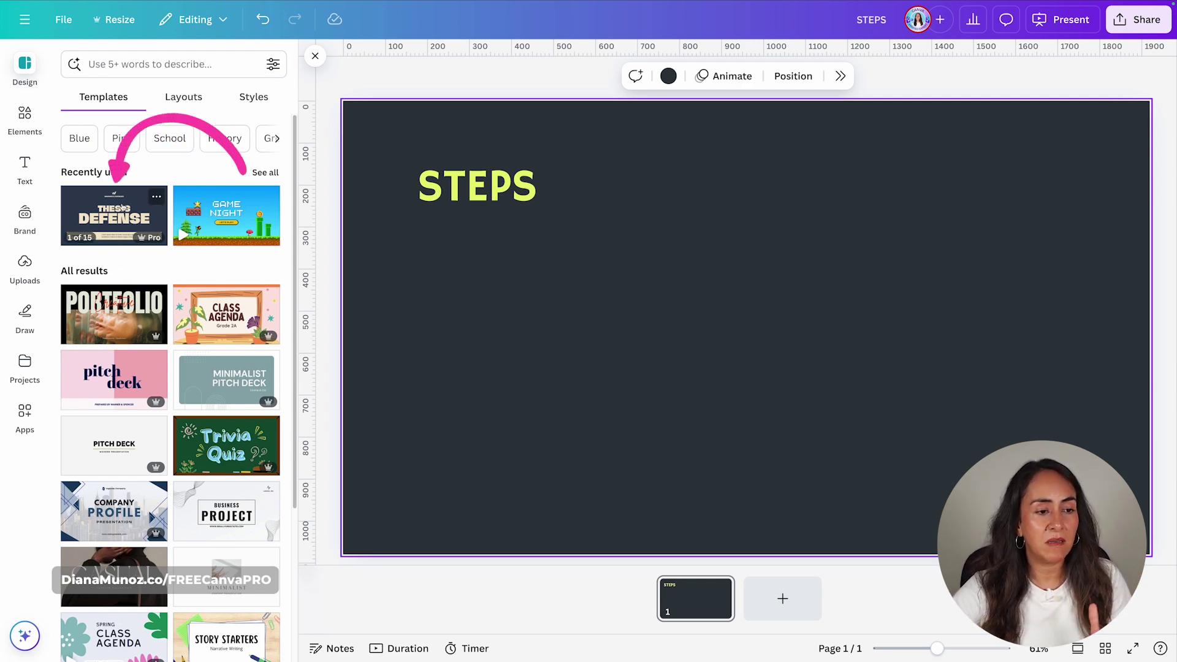
pyautogui.click(122, 207)
pyautogui.scroll(-2, 170, 350)
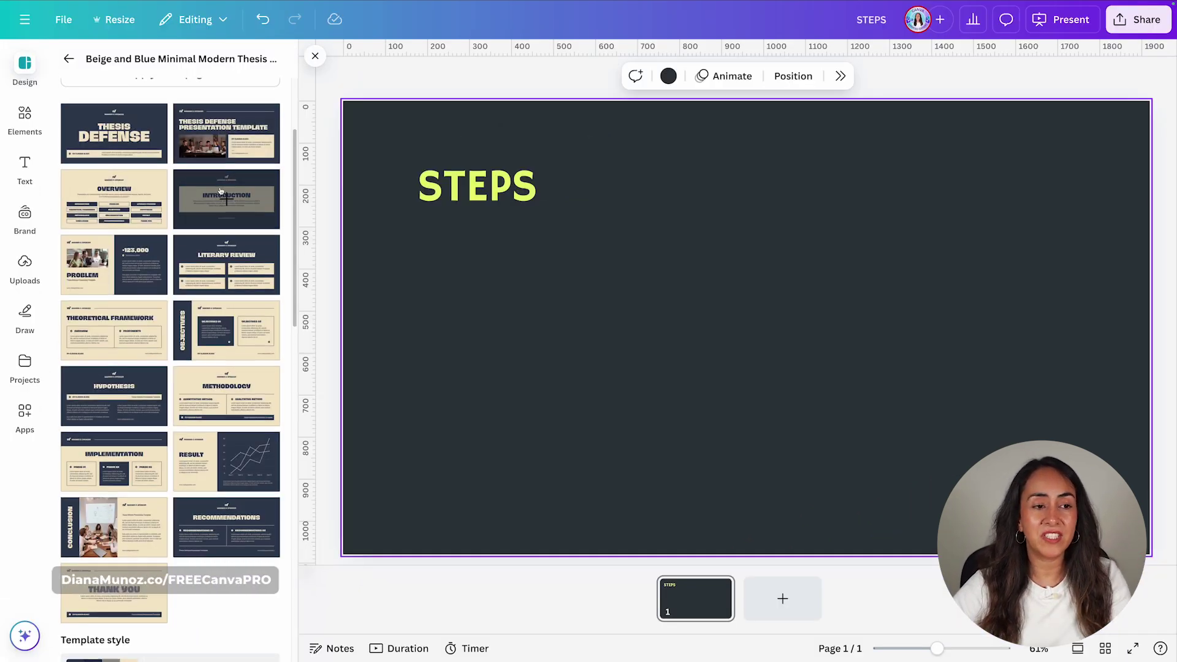
pyautogui.scroll(3, 220, 192)
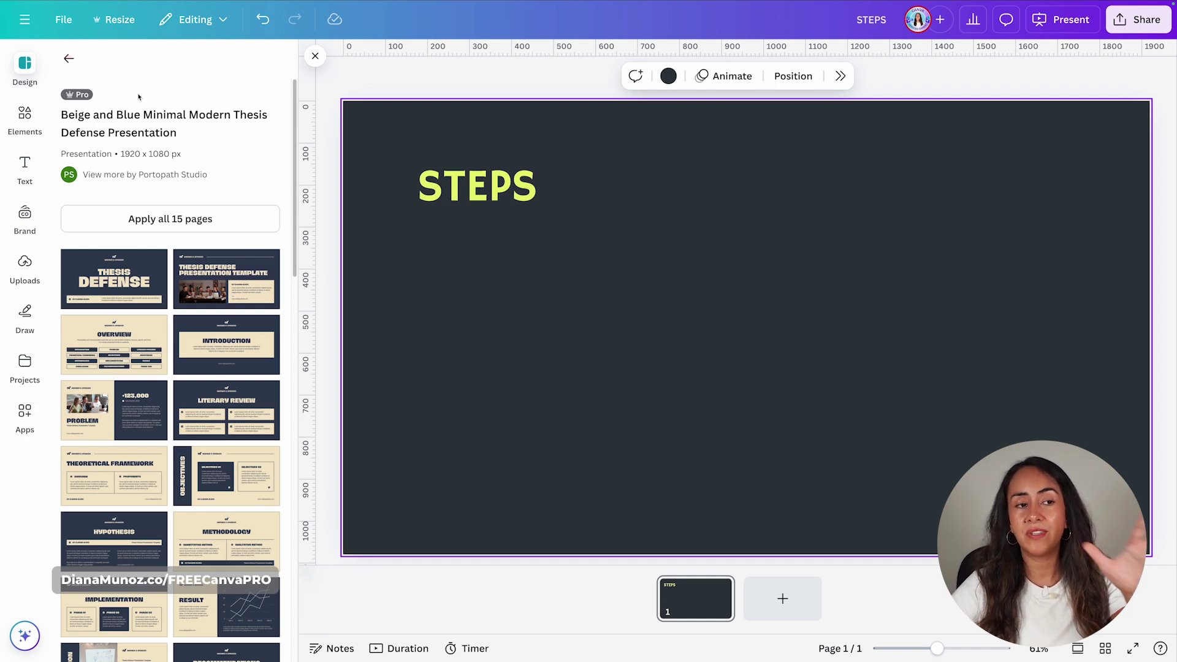
pyautogui.click(69, 60)
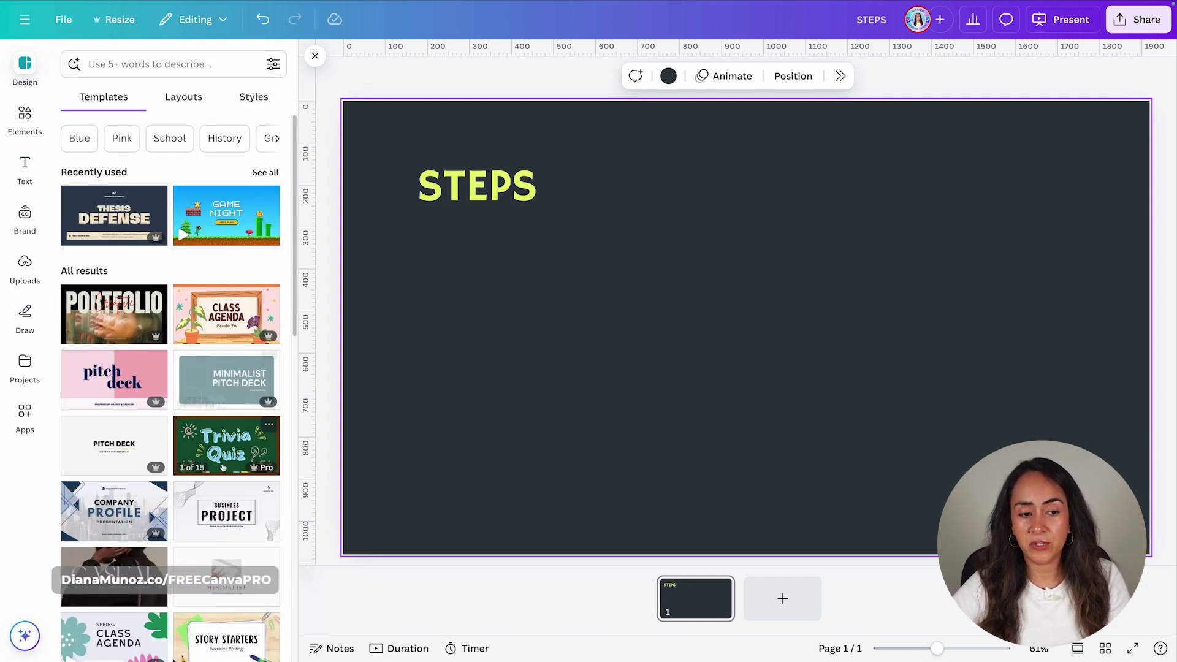
pyautogui.click(206, 372)
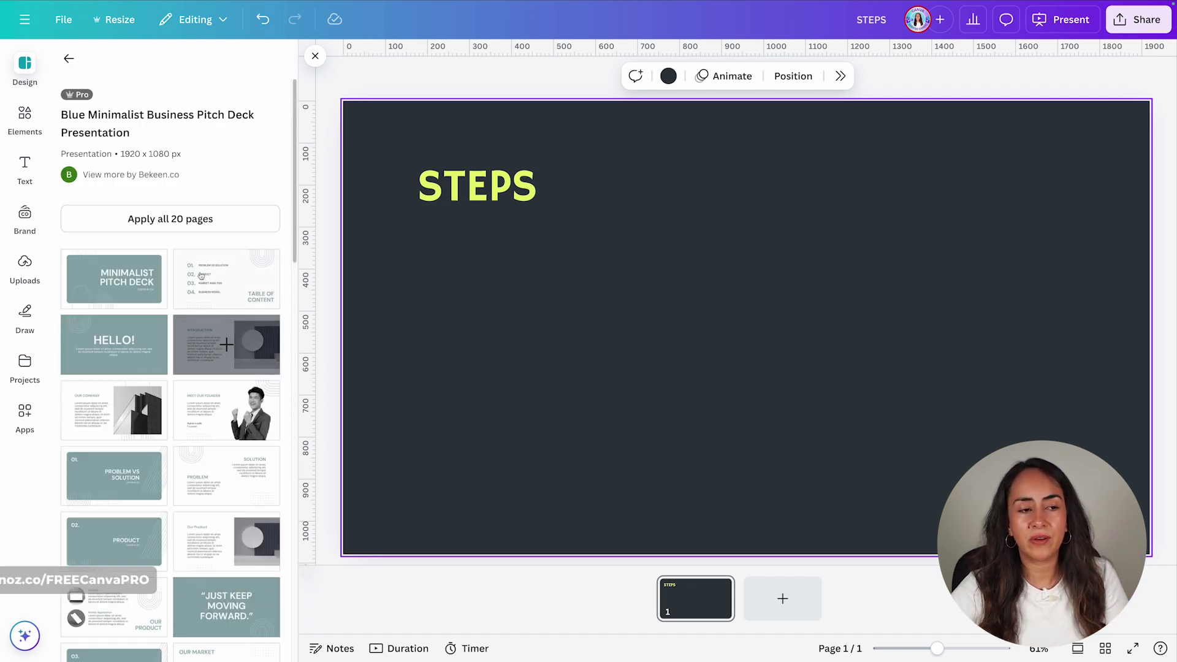
pyautogui.scroll(-2, 117, 276)
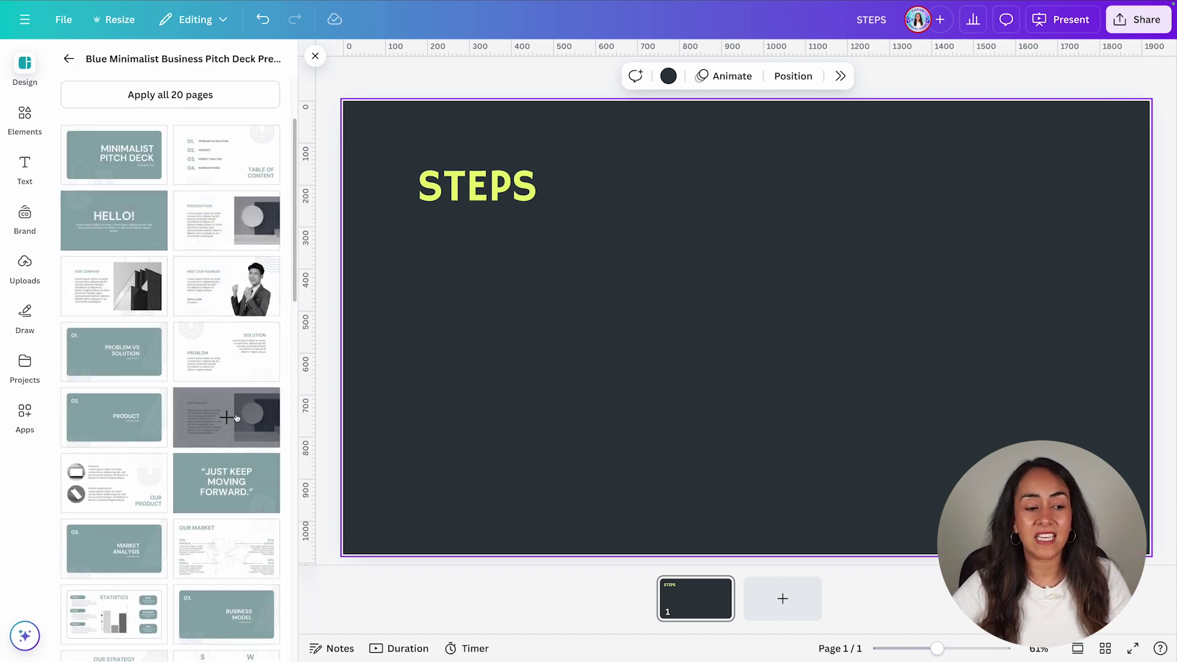
pyautogui.scroll(-4, 227, 414)
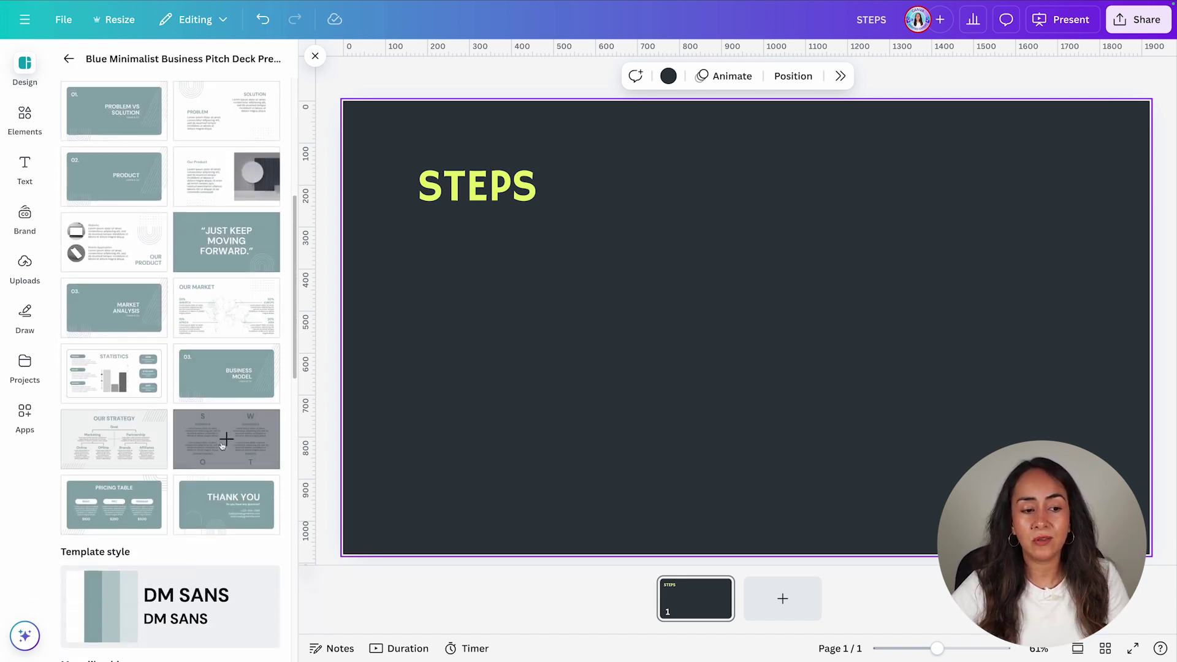
pyautogui.click(69, 60)
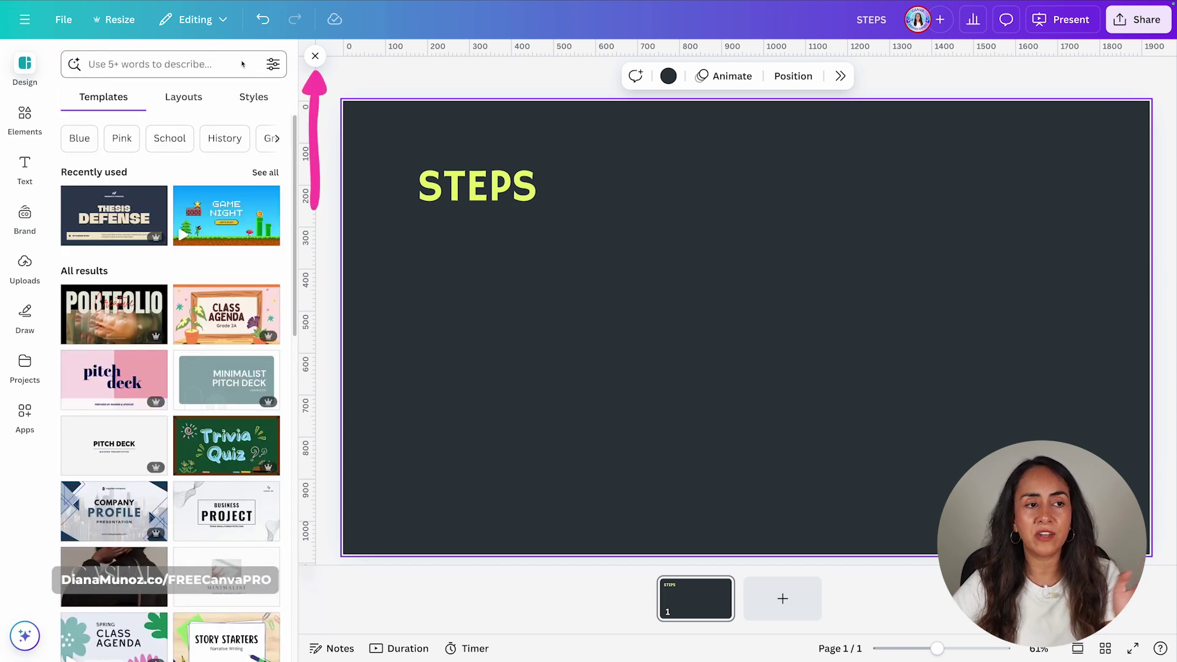
pyautogui.click(315, 56)
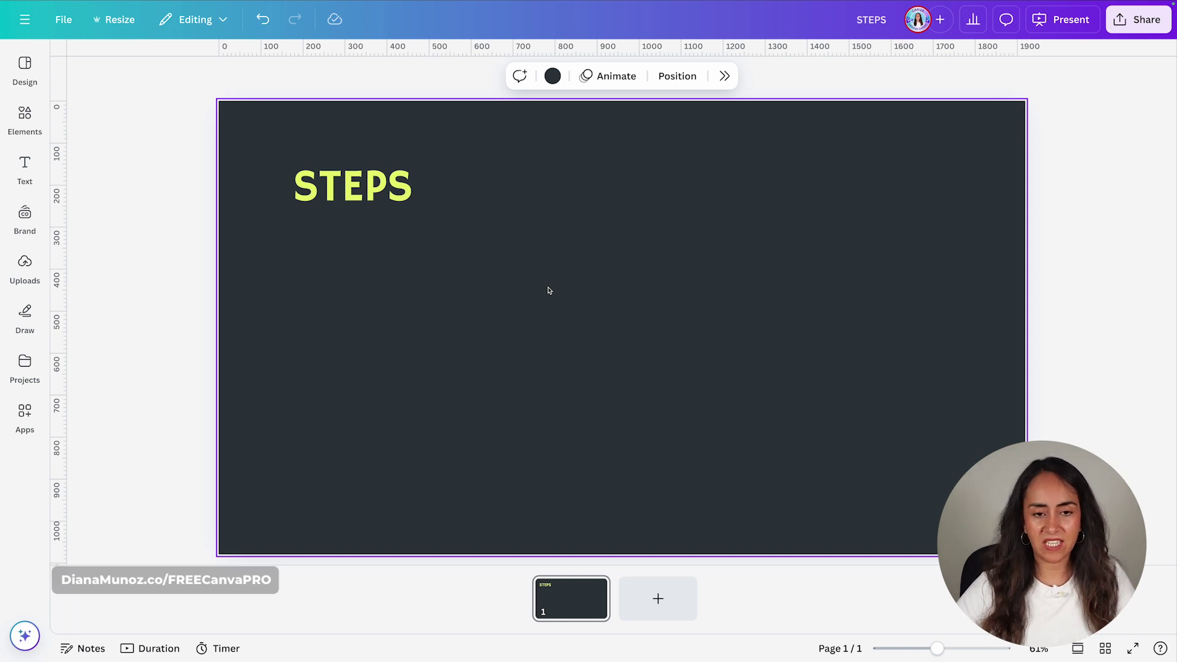
# Step: Add a second text box in the middle of the page and set its font to Lexend Giga
pyautogui.press('t')
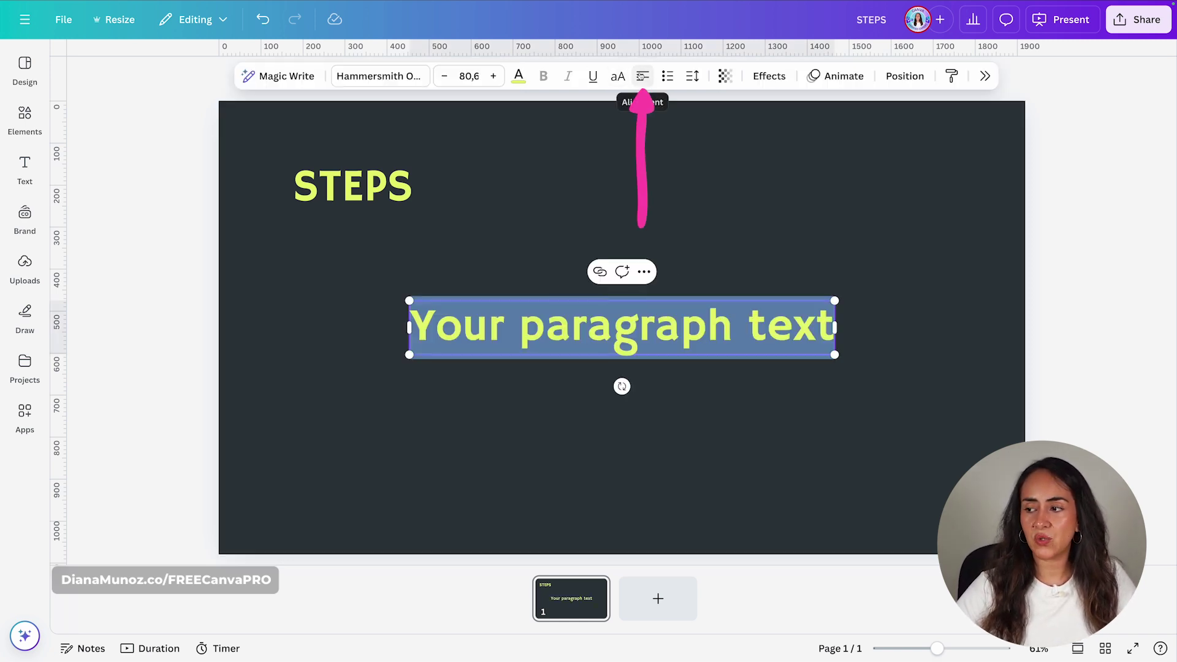
pyautogui.press('Escape')
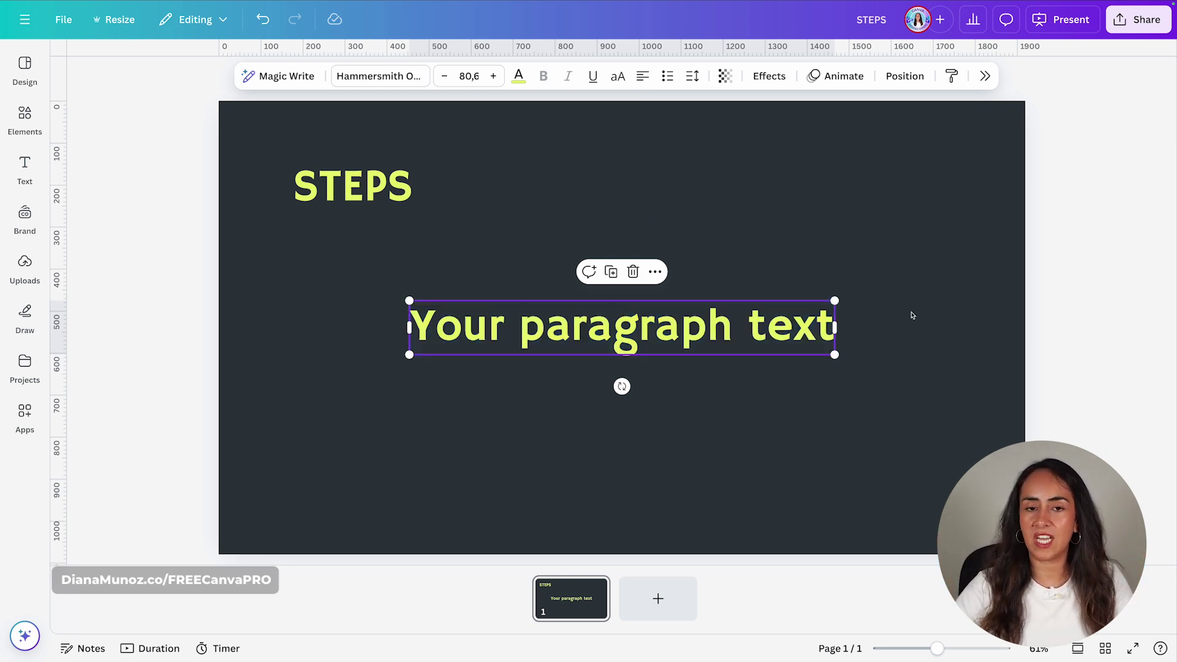
pyautogui.click(371, 77)
pyautogui.scroll(-1, 987, 442)
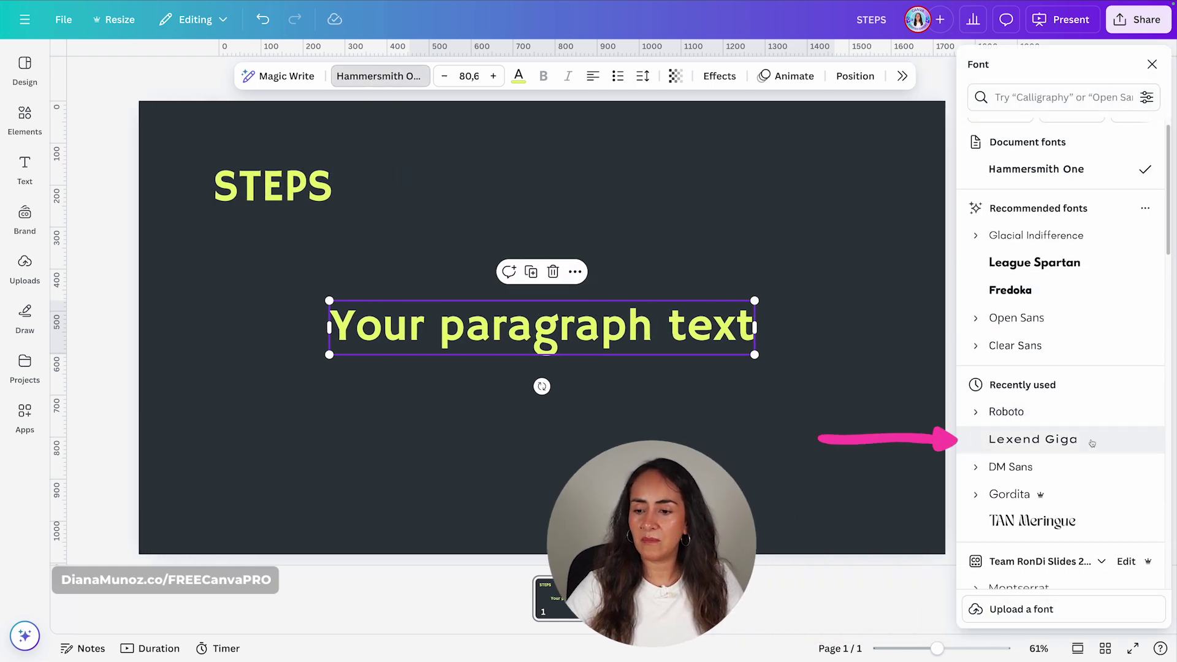
pyautogui.click(1072, 451)
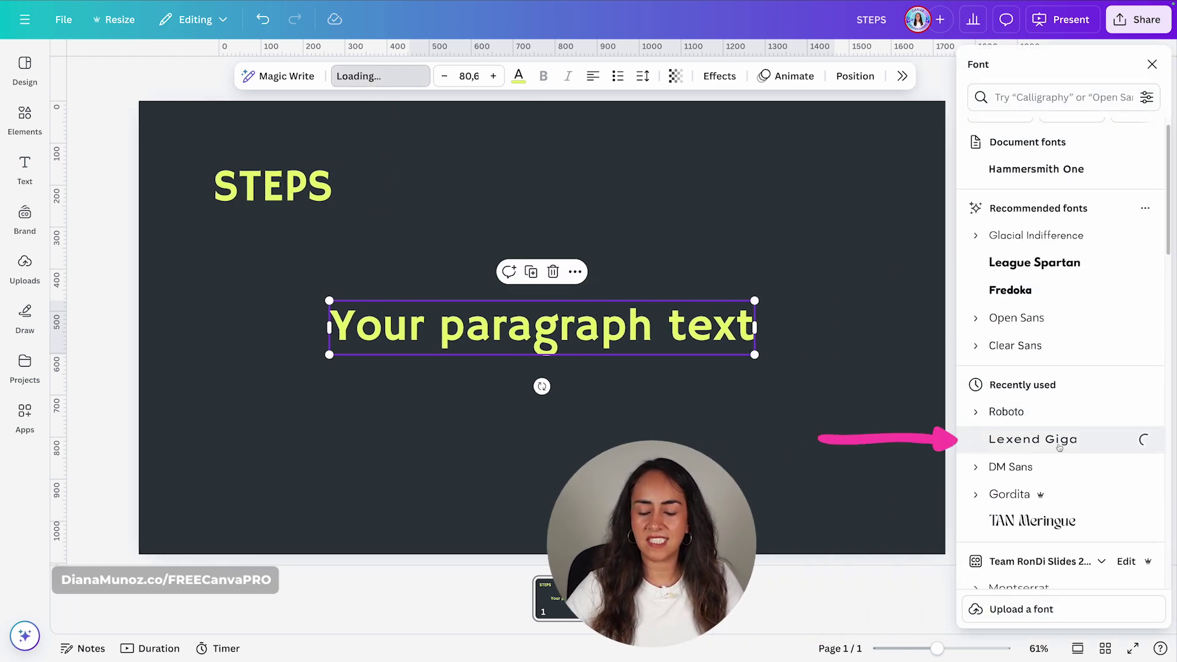
# Step: Narrow the new text box, scale it down to a font size of about 70.2 and replace its text with 01
pyautogui.moveTo(941, 358); pyautogui.dragTo(546, 368)
pyautogui.moveTo(547, 307); pyautogui.dragTo(525, 332)
pyautogui.doubleClick(439, 472)
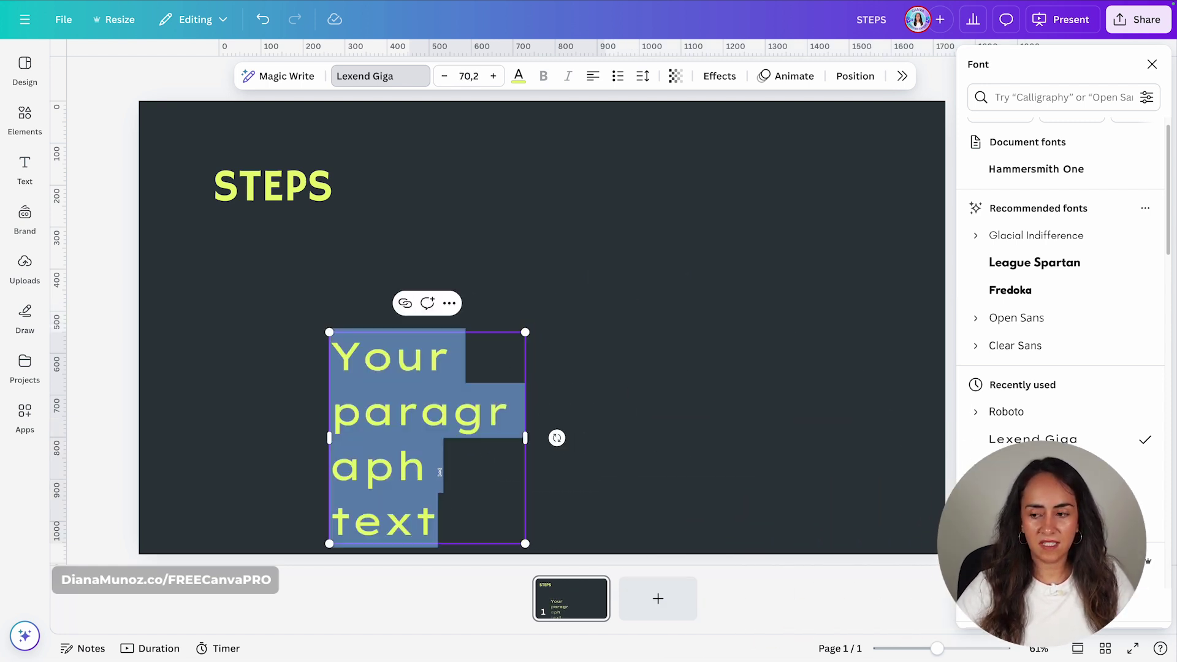
pyautogui.write('01')
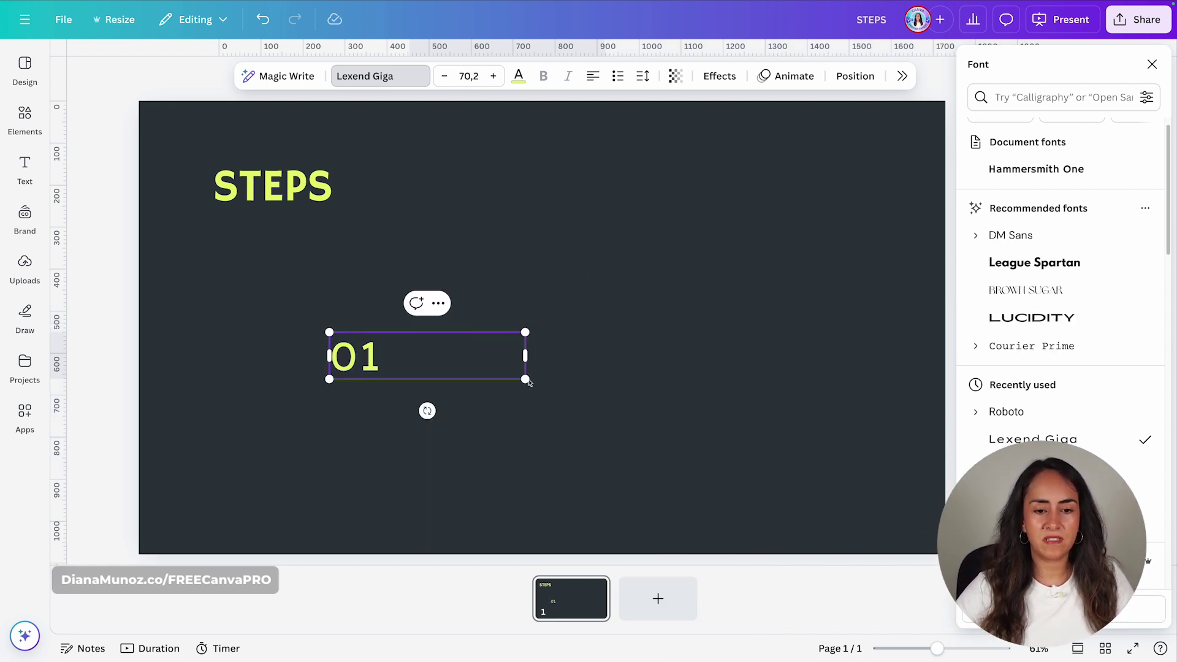
# Step: Place 01 under the title and add a smaller copy below it reading LIKE in uppercase, at a font size of about 35.1
pyautogui.moveTo(524, 347); pyautogui.dragTo(328, 344)
pyautogui.click(380, 399)
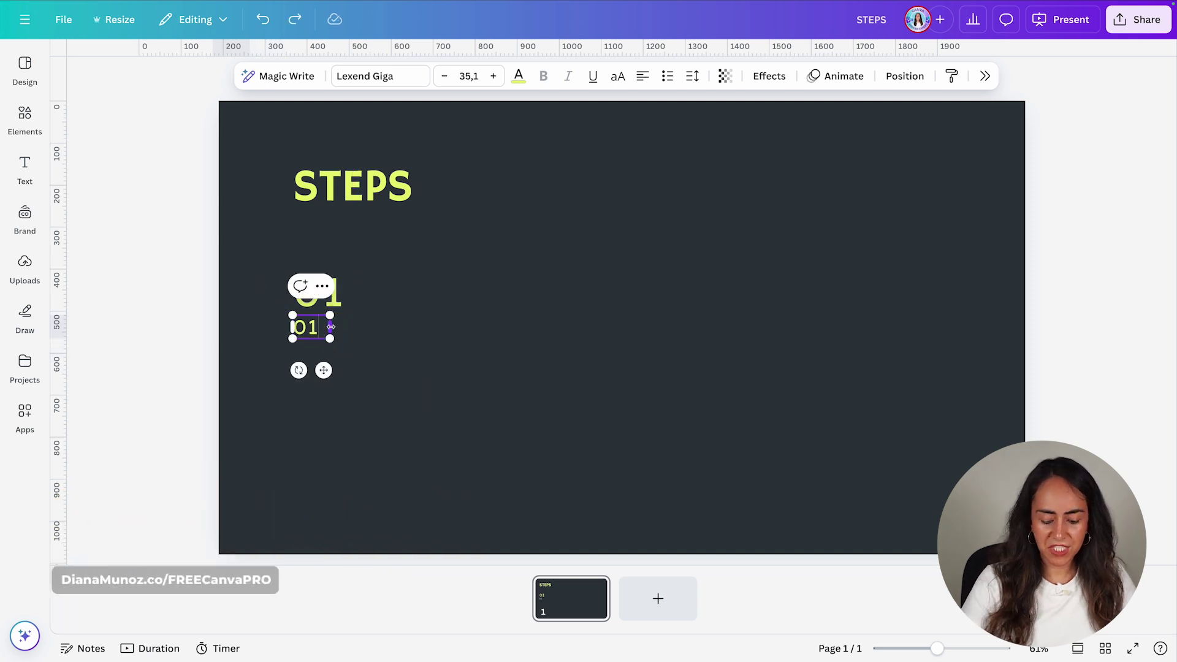
pyautogui.doubleClick(338, 328)
pyautogui.write('lik')
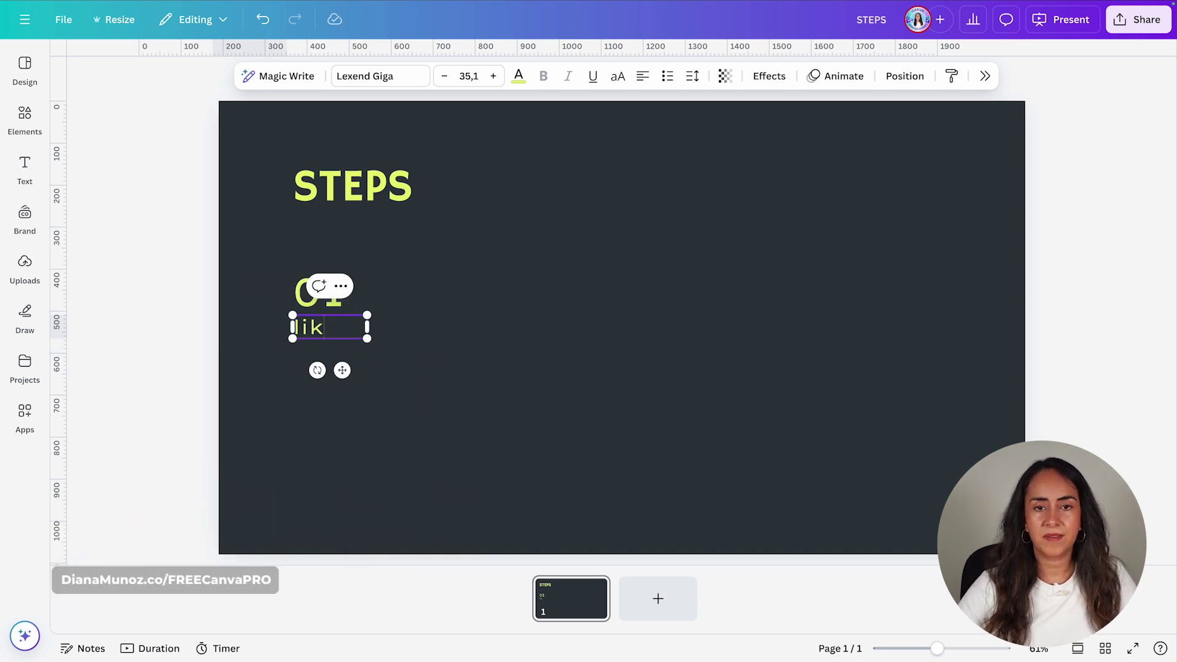
pyautogui.hotkey('ctrl', 'a')
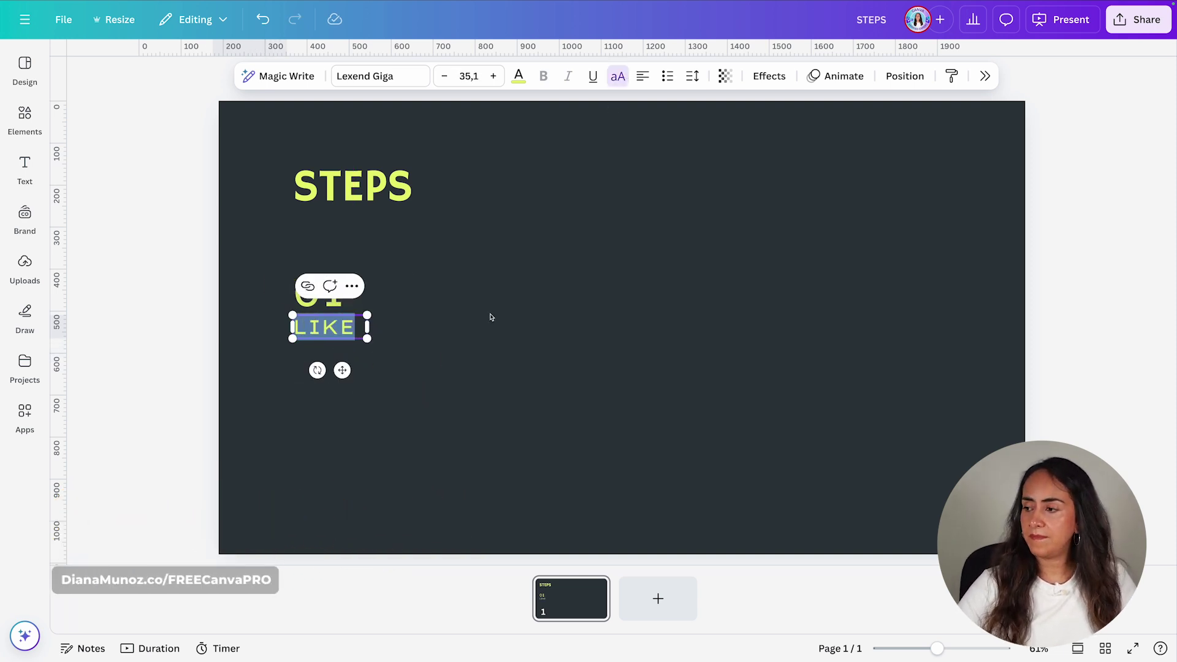
pyautogui.click(676, 423)
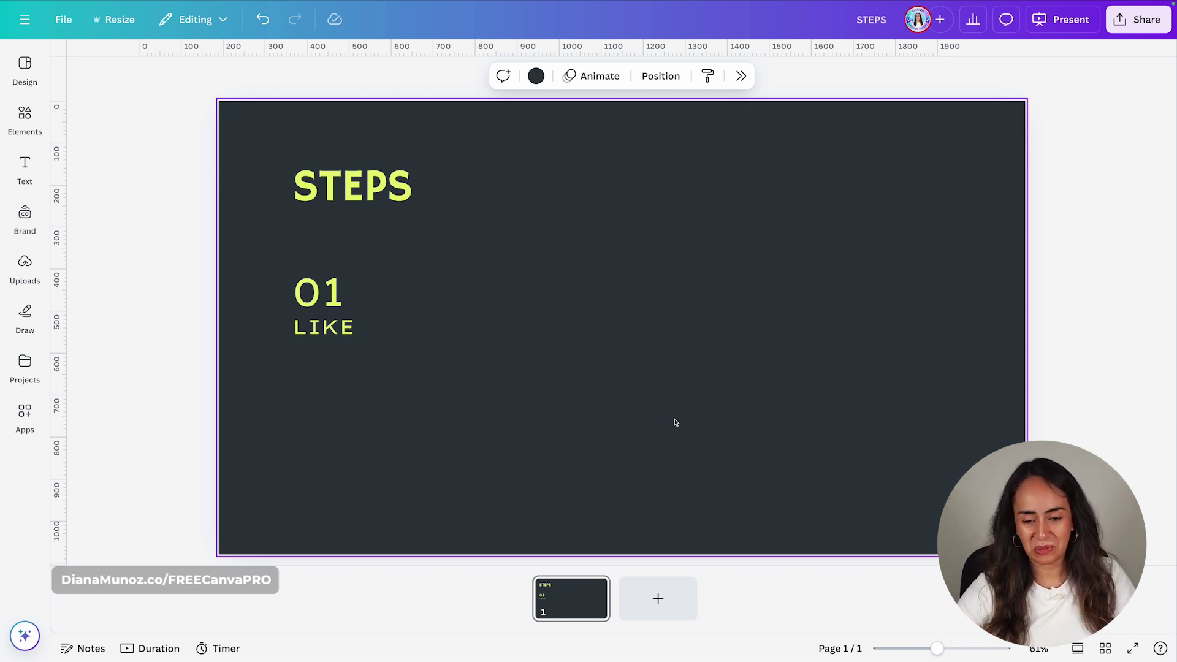
# Step: Add a Roboto text box below LIKE at a font size of about 22.7 and fill it with a lorem ipsum paragraph
pyautogui.press('t')
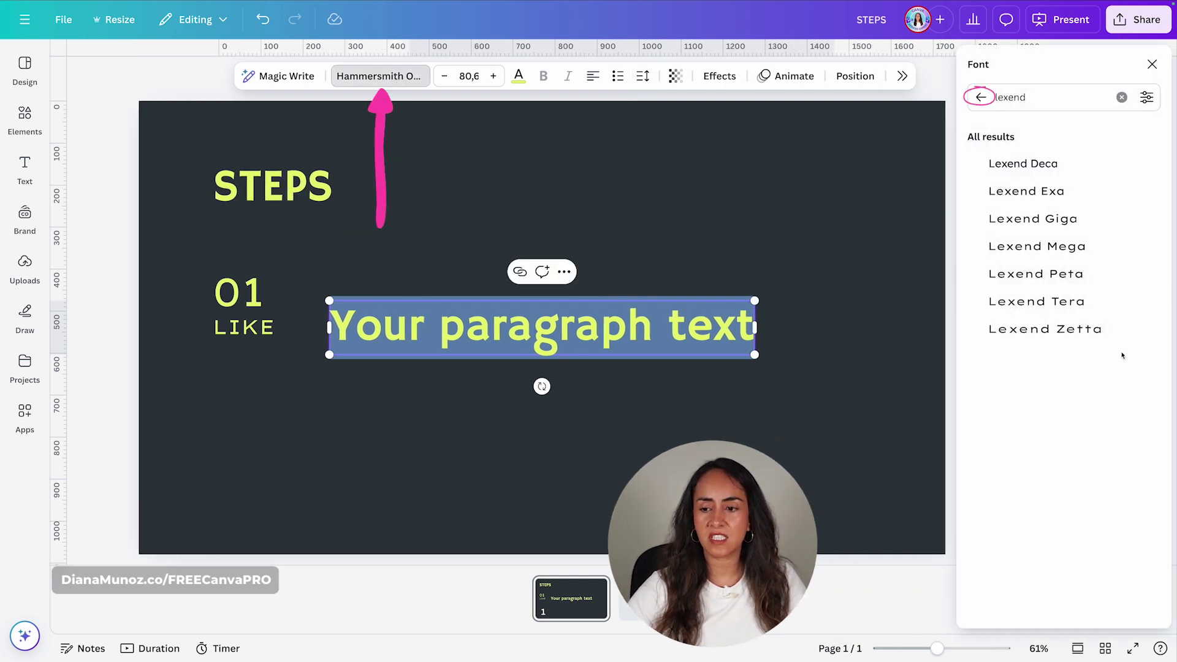
pyautogui.click(981, 97)
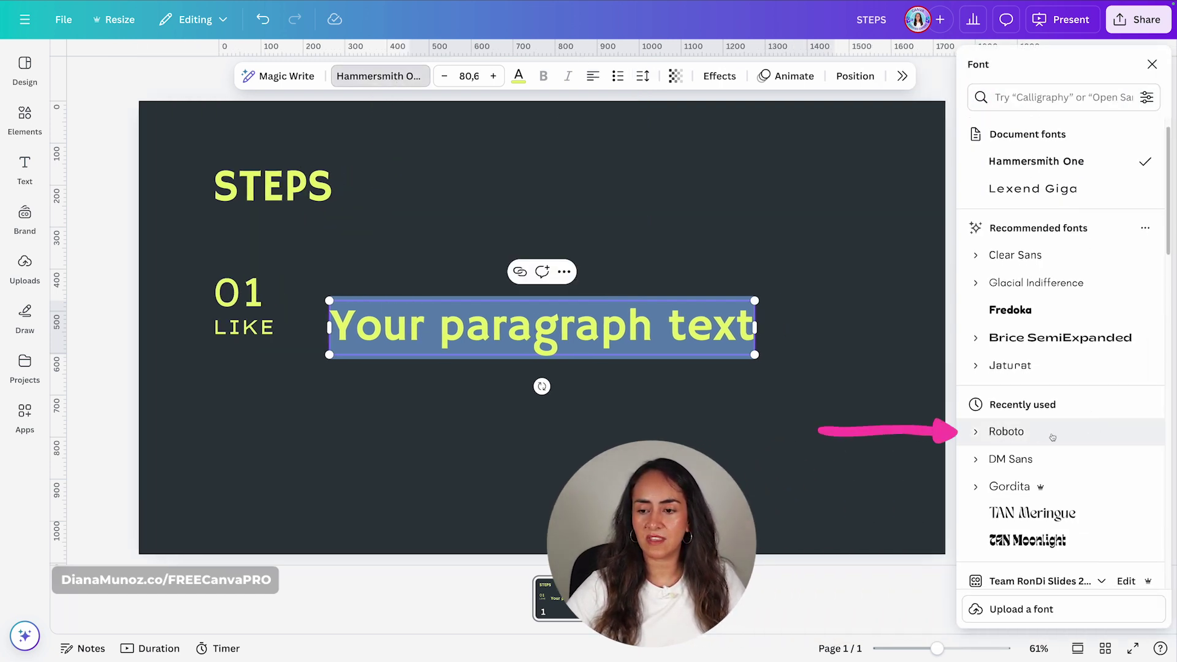
pyautogui.click(995, 438)
pyautogui.moveTo(728, 355); pyautogui.dragTo(448, 389)
pyautogui.moveTo(441, 346); pyautogui.dragTo(481, 345)
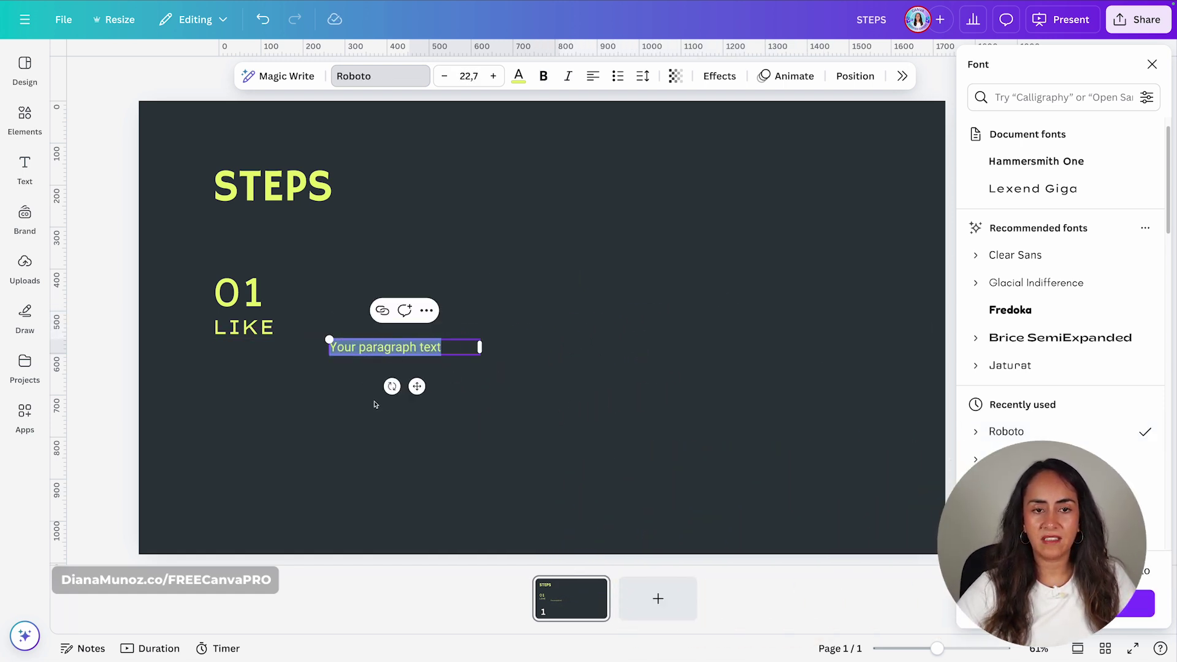
pyautogui.moveTo(420, 387); pyautogui.dragTo(308, 417)
pyautogui.write('Lorem ipsum dolor sit amet, vehicula lectus justo sagittis nunc, faucibus bibendum augue sit amet justo. Cras tristique turpis felis, vitae tincidunt sapien pharetra.')
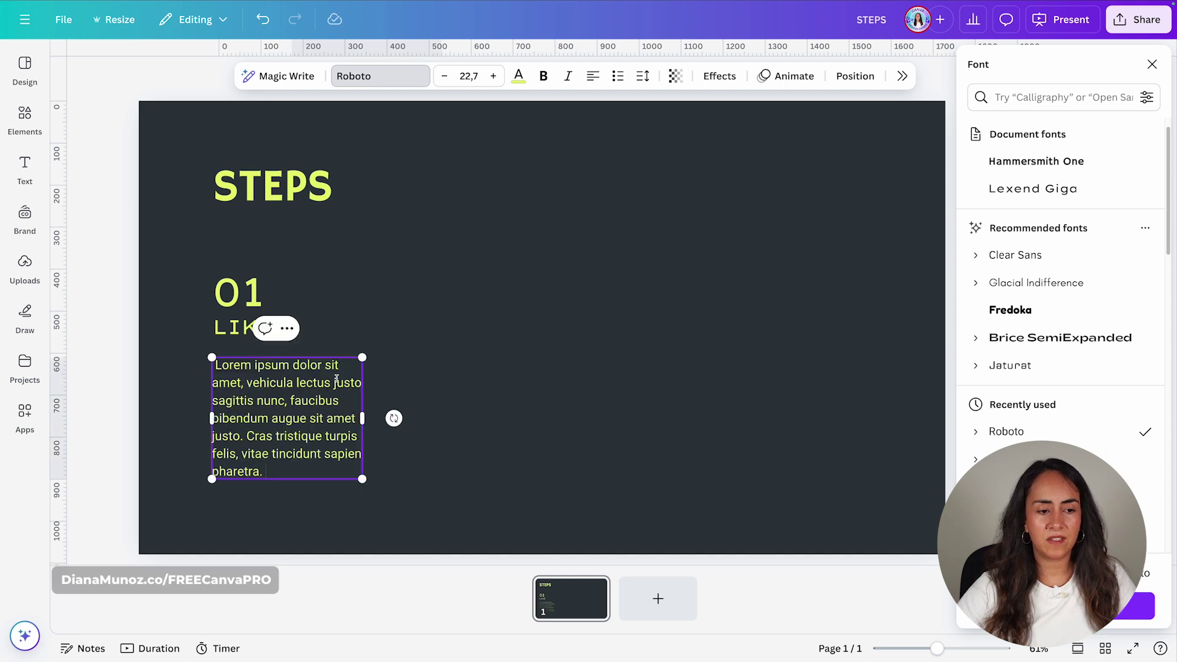
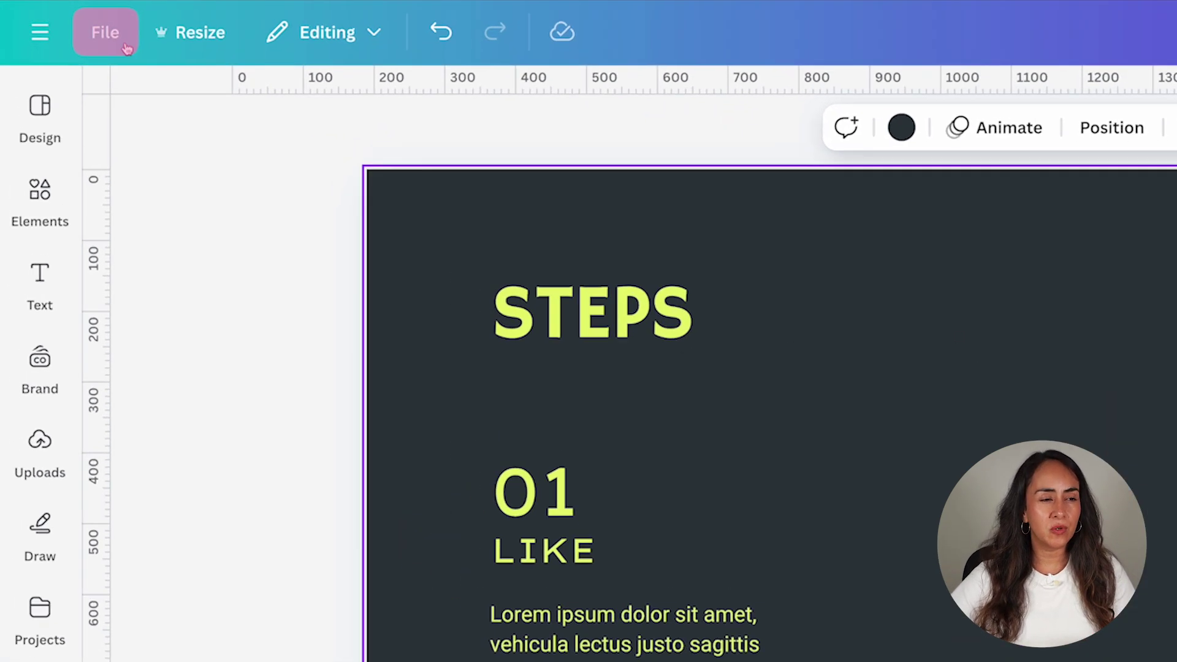
# Step: Show the margins on the slide
pyautogui.click(64, 19)
pyautogui.moveTo(279, 336)
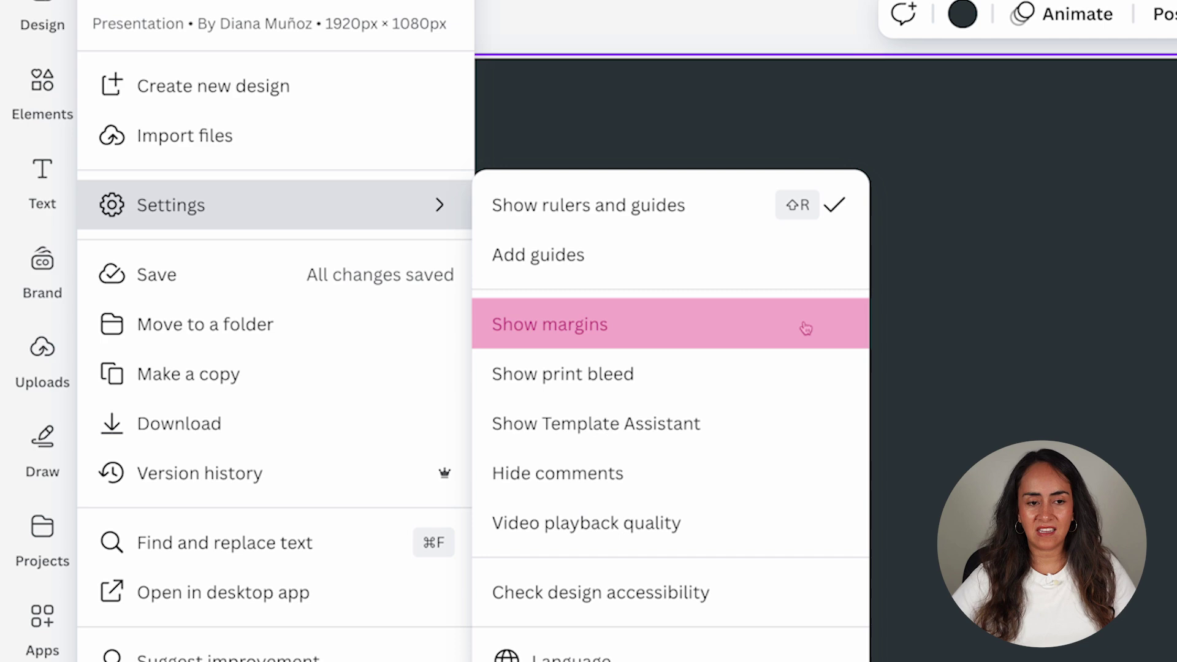
pyautogui.click(806, 328)
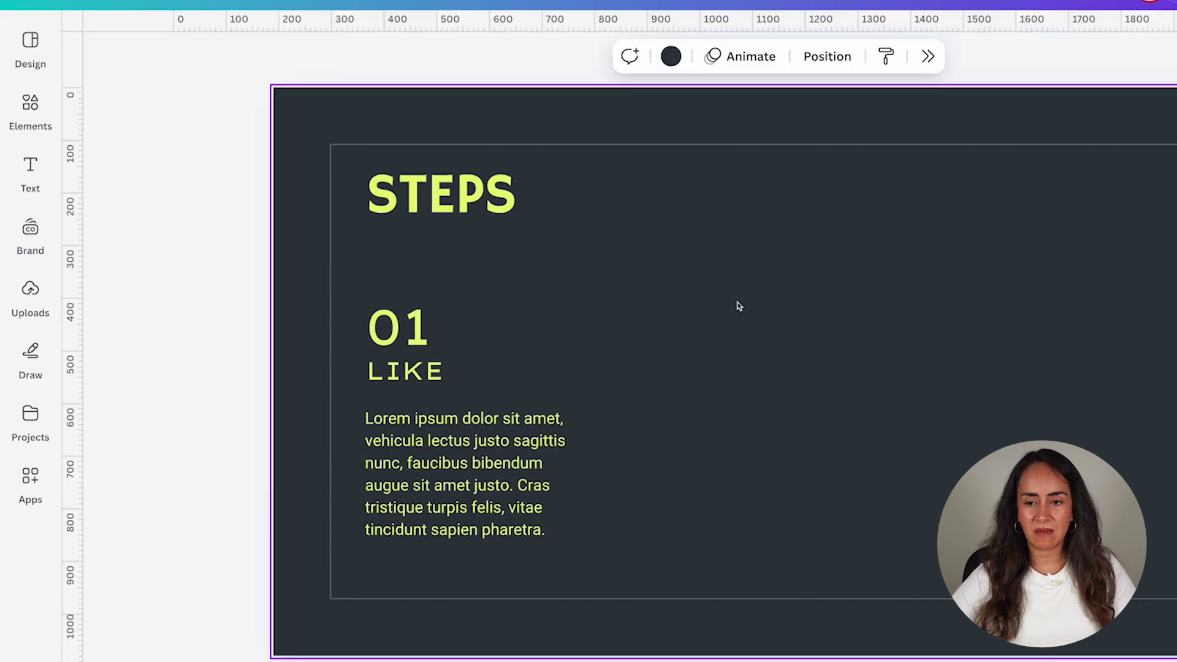
# Step: Nudge the STEPS title inside the margins, then lower the 01, LIKE and paragraph texts in line with its left edge
pyautogui.click(383, 188)
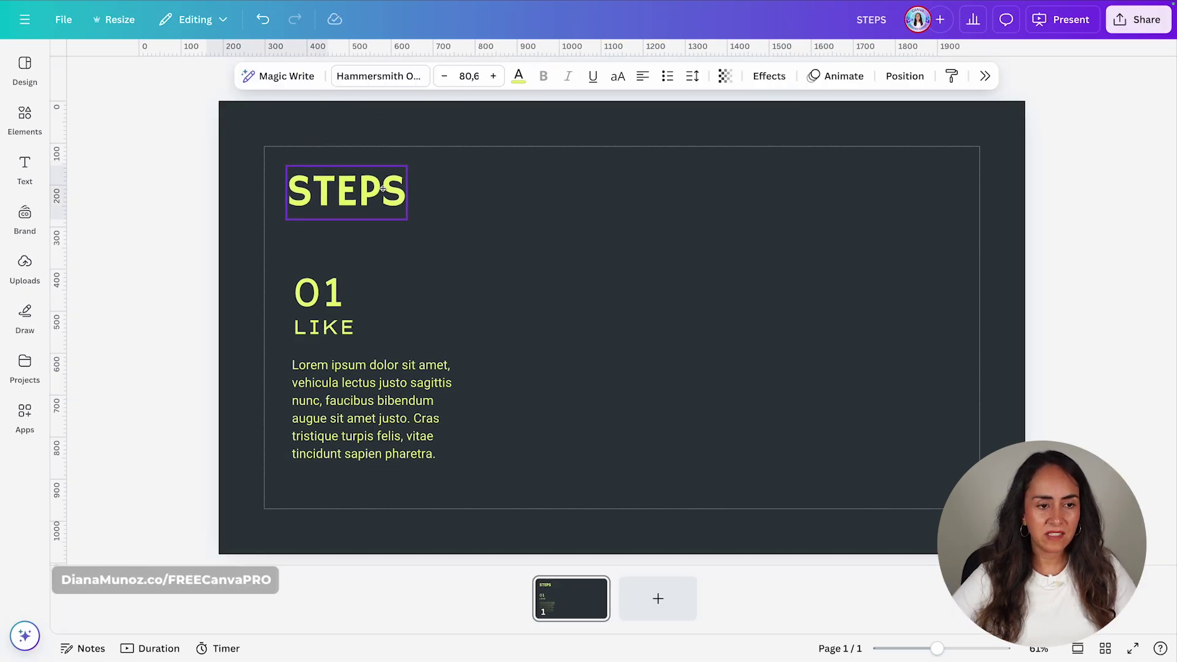
pyautogui.moveTo(383, 188); pyautogui.dragTo(379, 187)
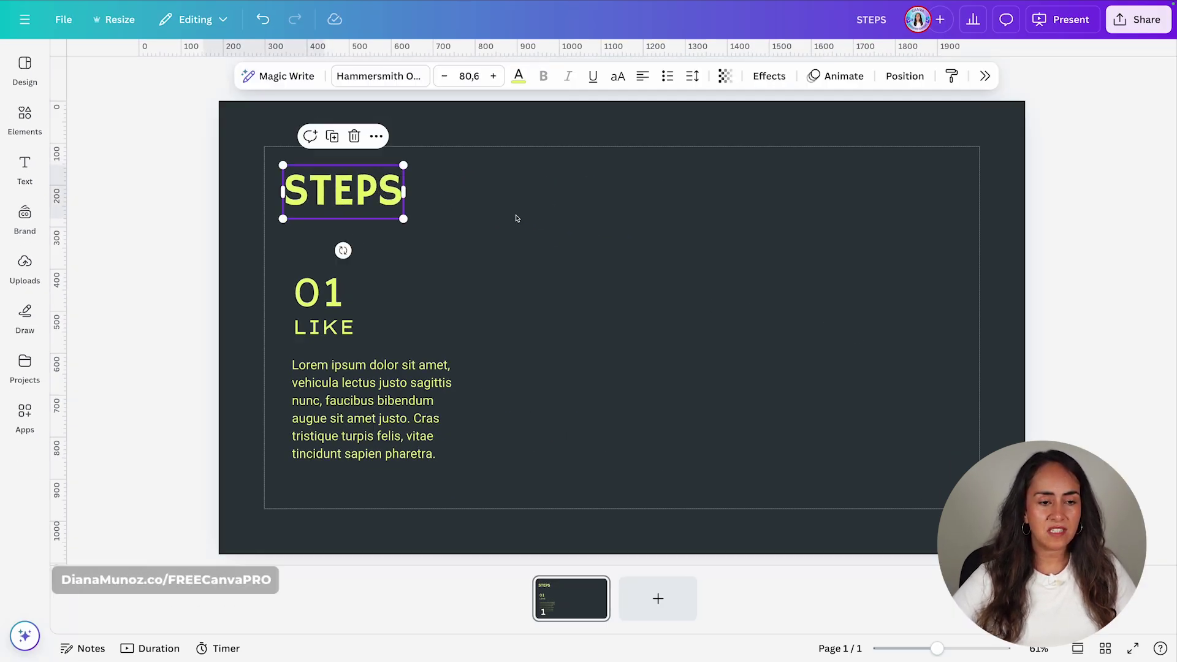
pyautogui.moveTo(559, 284); pyautogui.dragTo(296, 429)
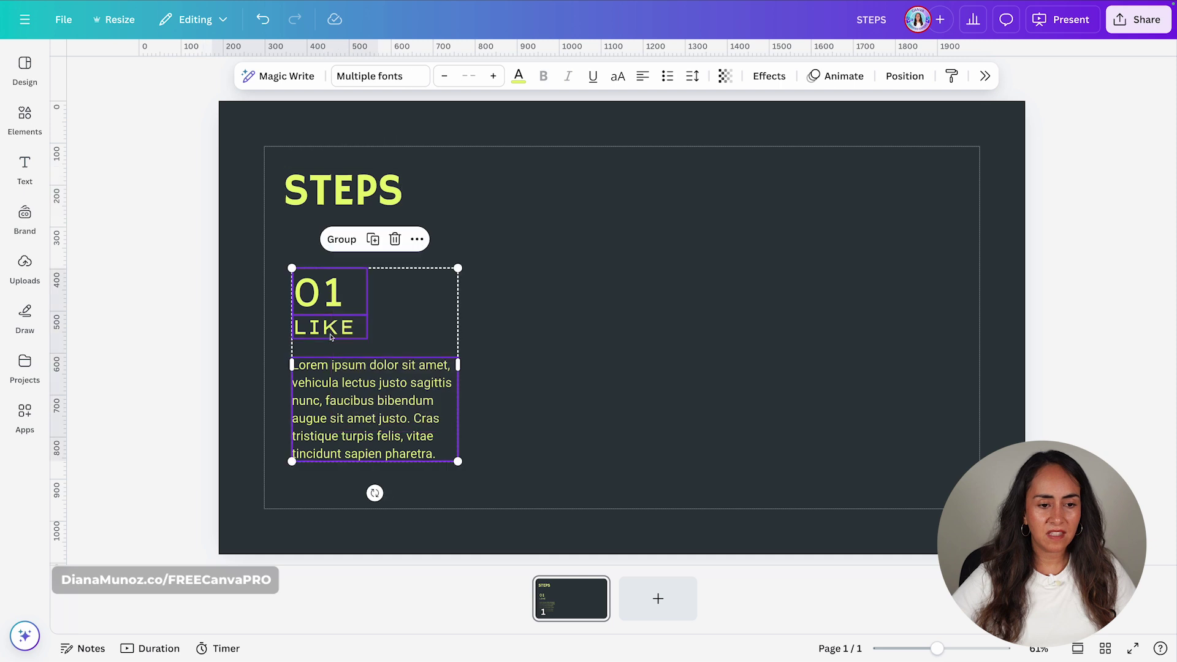
pyautogui.moveTo(331, 336); pyautogui.dragTo(321, 356)
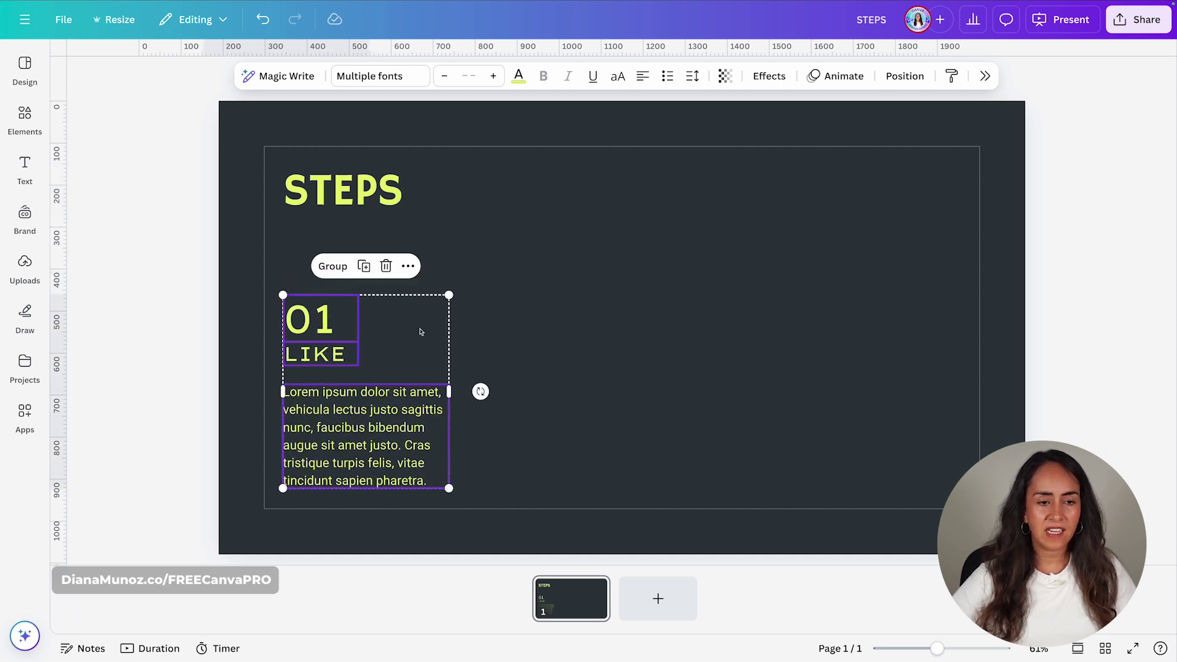
# Step: Check the left alignment of the STEPS title with the 01, LIKE and paragraph text boxes
pyautogui.moveTo(357, 127); pyautogui.dragTo(315, 368)
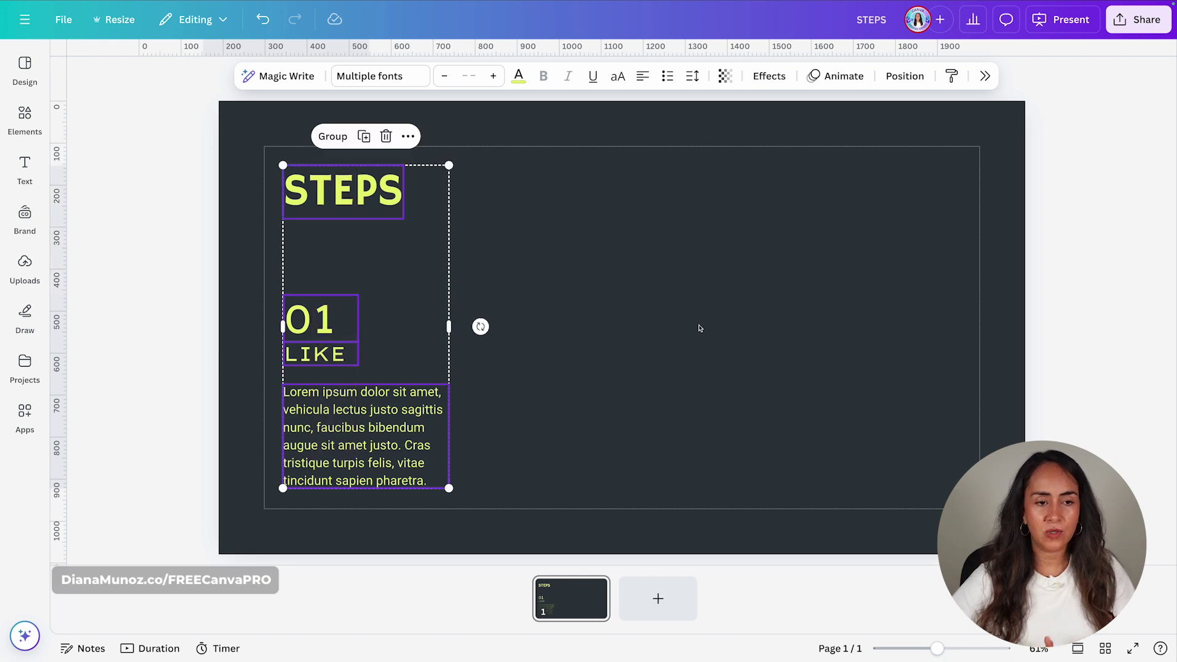
pyautogui.click(900, 76)
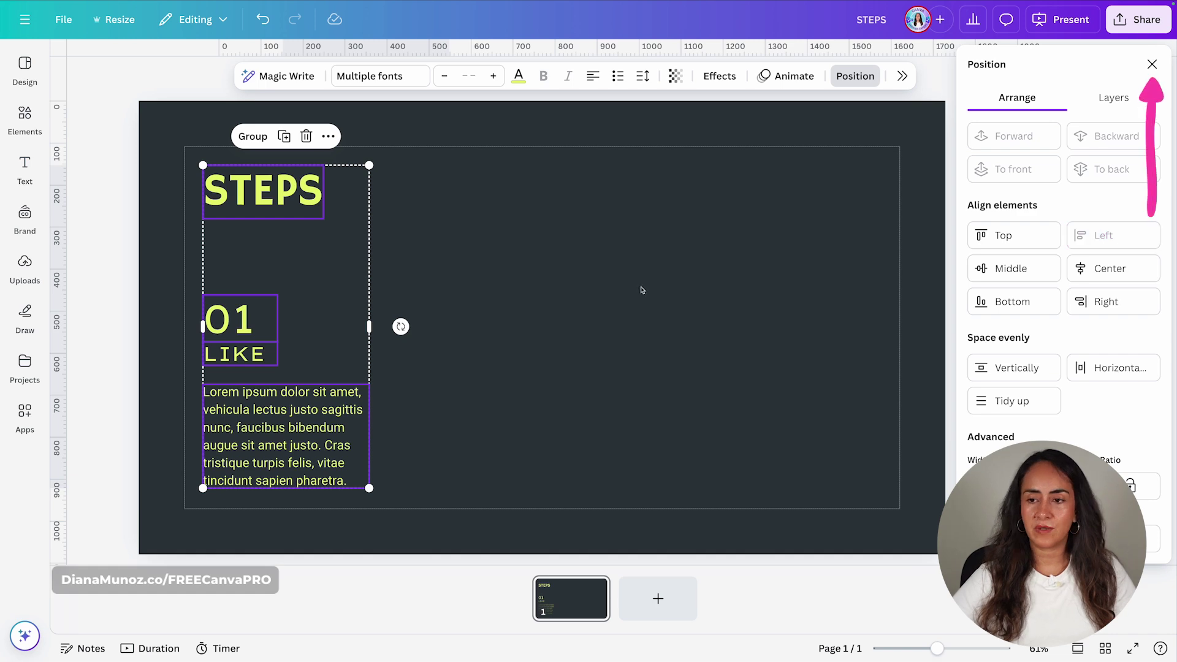
pyautogui.click(1153, 63)
pyautogui.click(959, 144)
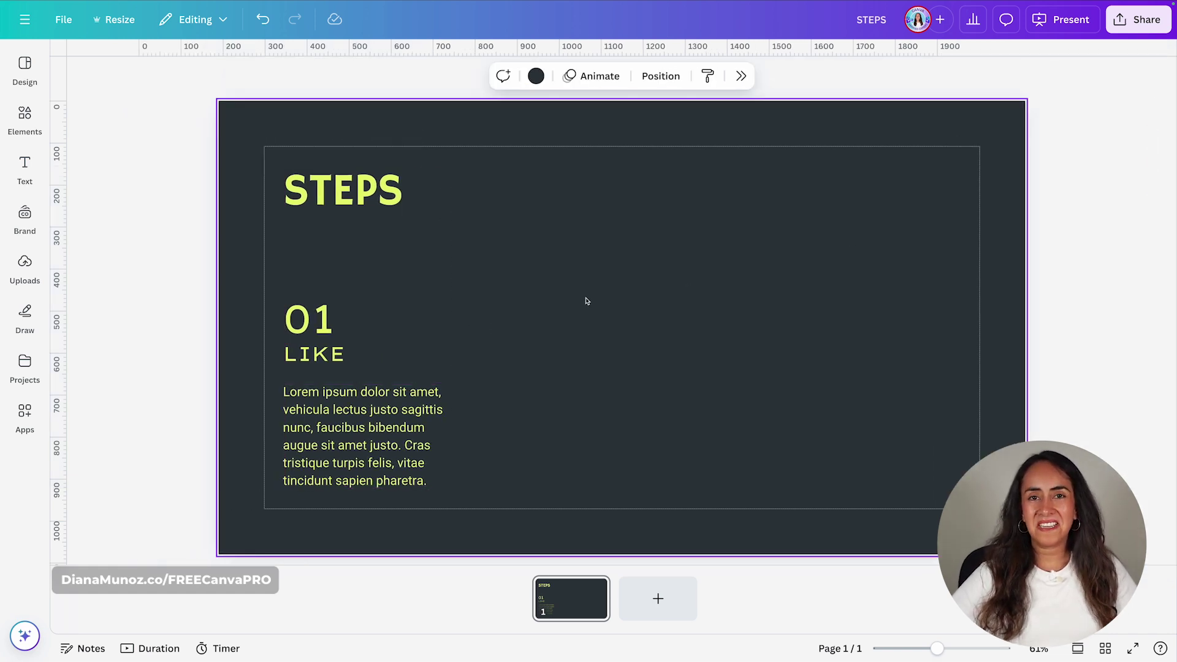
# Step: Widen the 01 and LIKE text boxes to the paragraph's width and group them with the paragraph
pyautogui.click(341, 364)
pyautogui.moveTo(357, 319); pyautogui.dragTo(449, 335)
pyautogui.moveTo(544, 277); pyautogui.dragTo(370, 460)
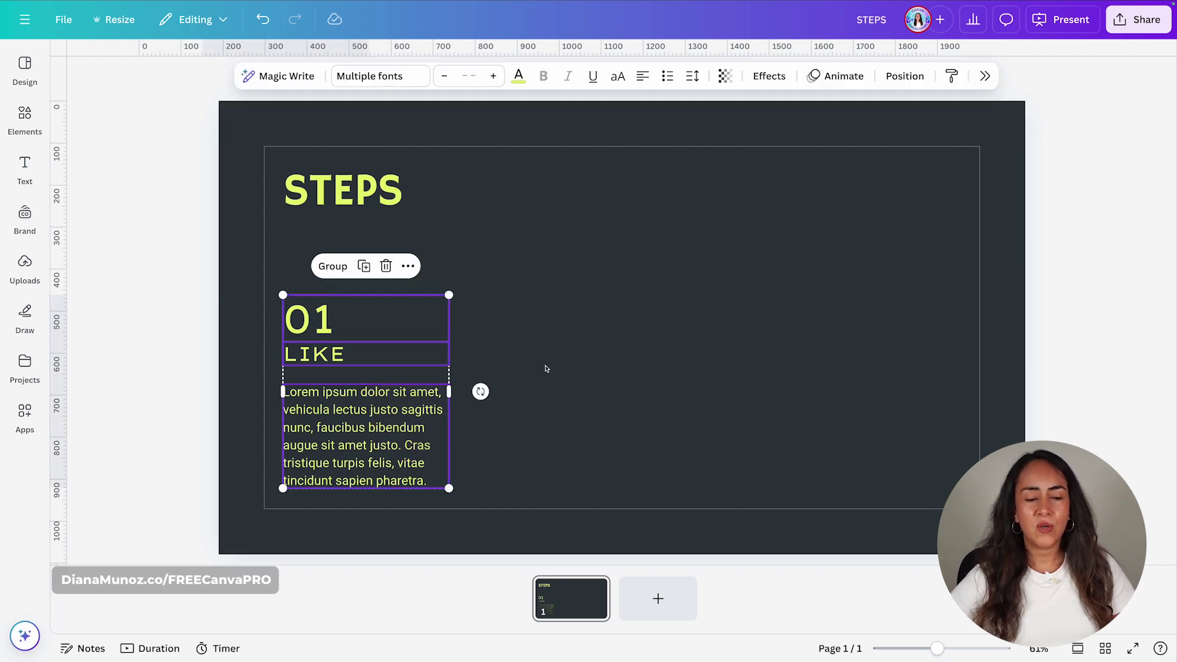
pyautogui.click(333, 267)
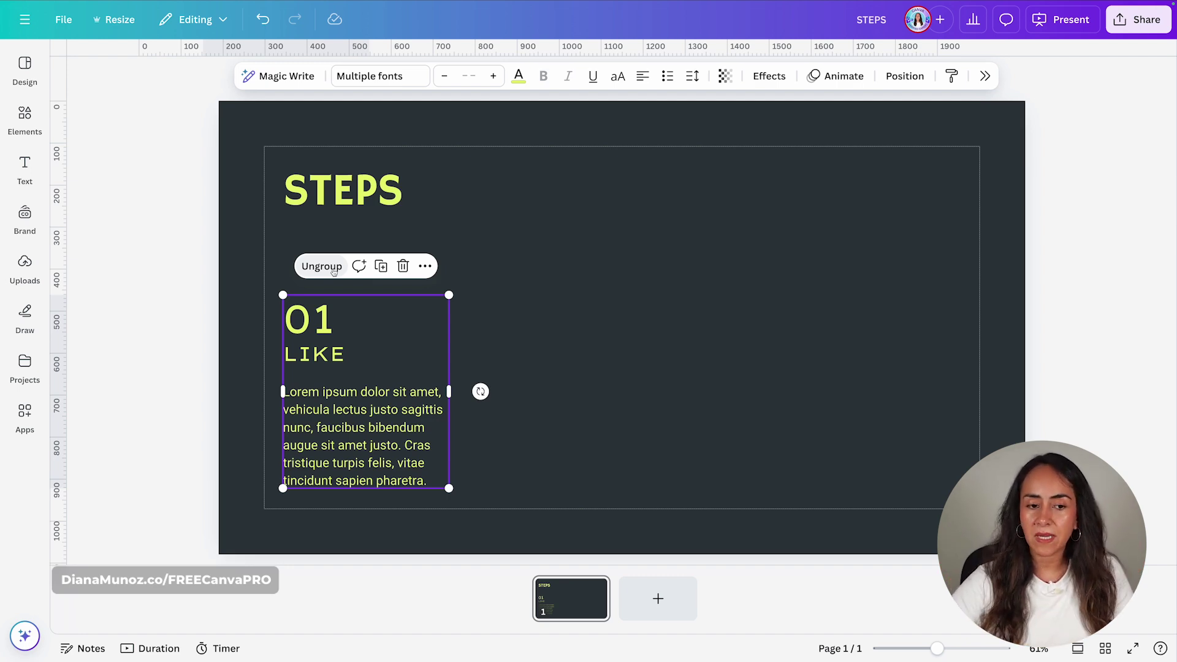
# Step: Duplicate the 01 LIKE group and place the copy at the slide's horizontal centre, level with the original
pyautogui.click(381, 267)
pyautogui.moveTo(361, 429); pyautogui.dragTo(609, 429)
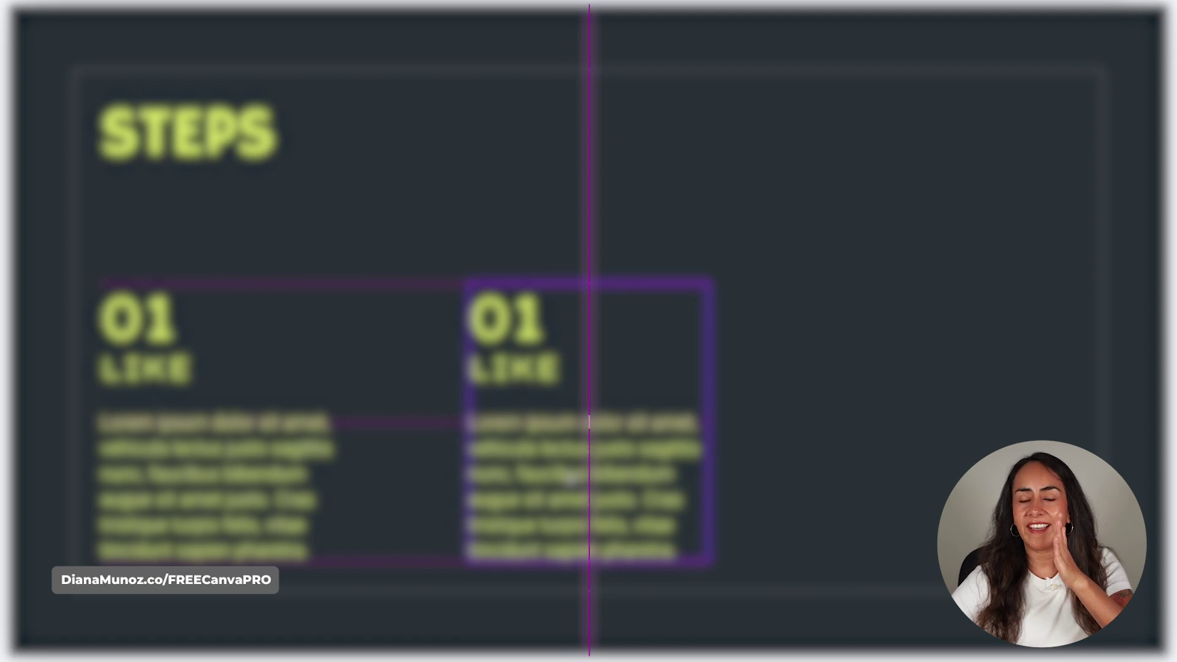
pyautogui.moveTo(570, 478); pyautogui.dragTo(570, 479)
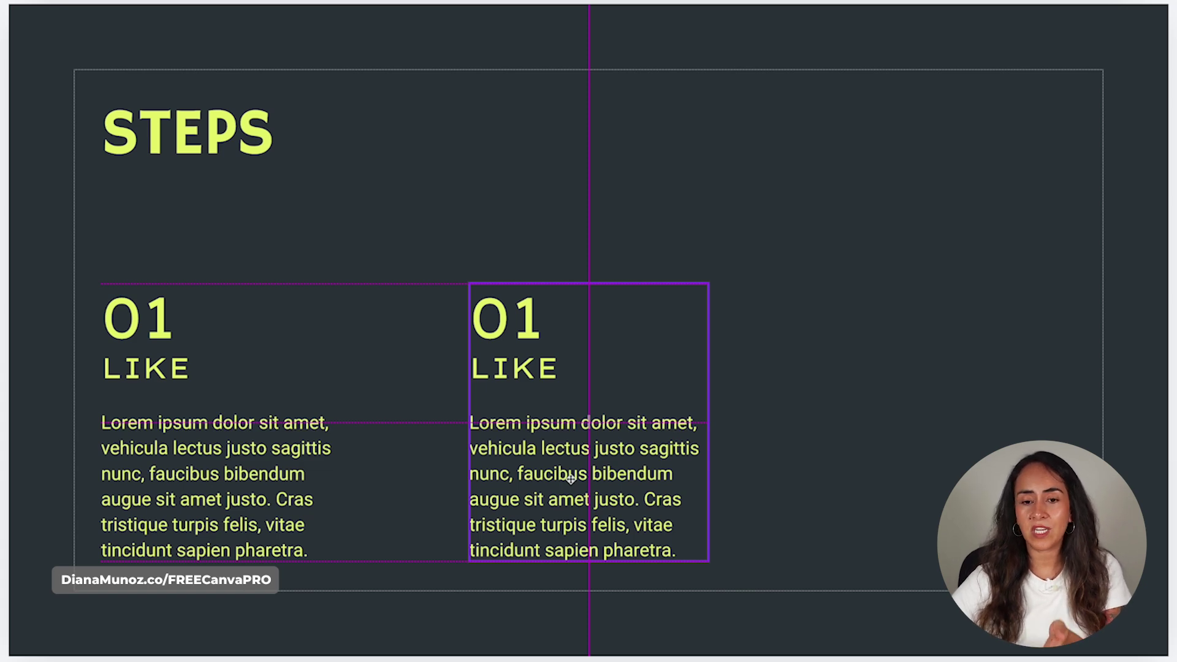
pyautogui.moveTo(570, 479); pyautogui.dragTo(570, 479)
# Step: Change the middle group's number to 02 and its heading to SHARE
pyautogui.click(569, 333)
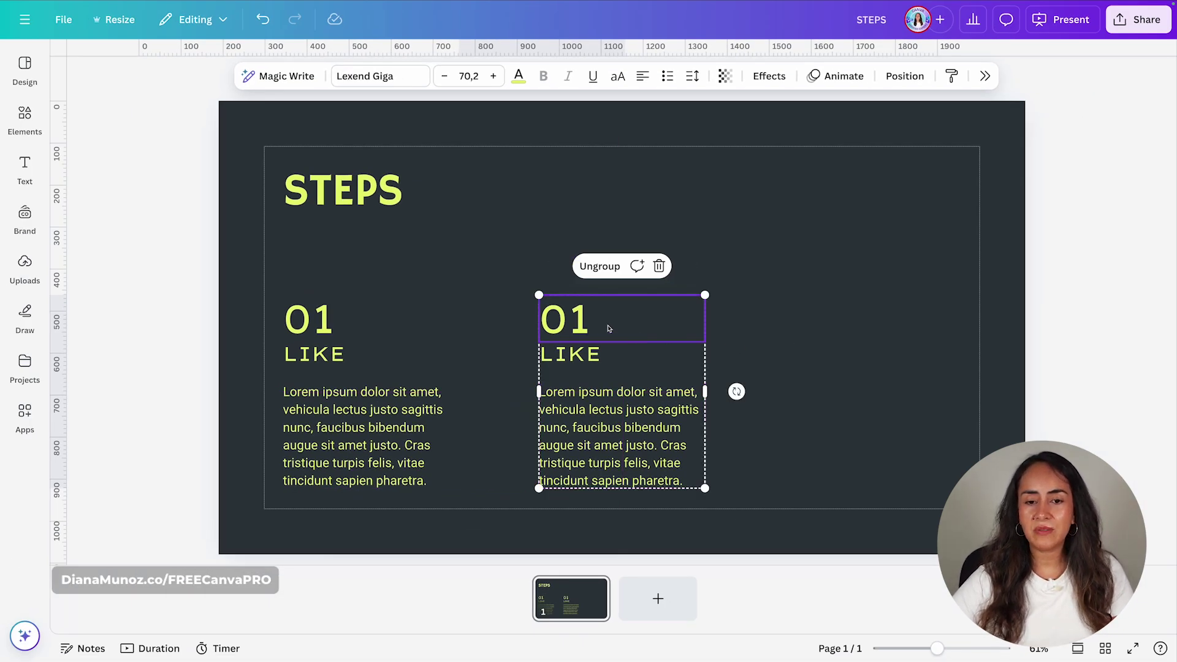
pyautogui.doubleClick(608, 329)
pyautogui.write('02')
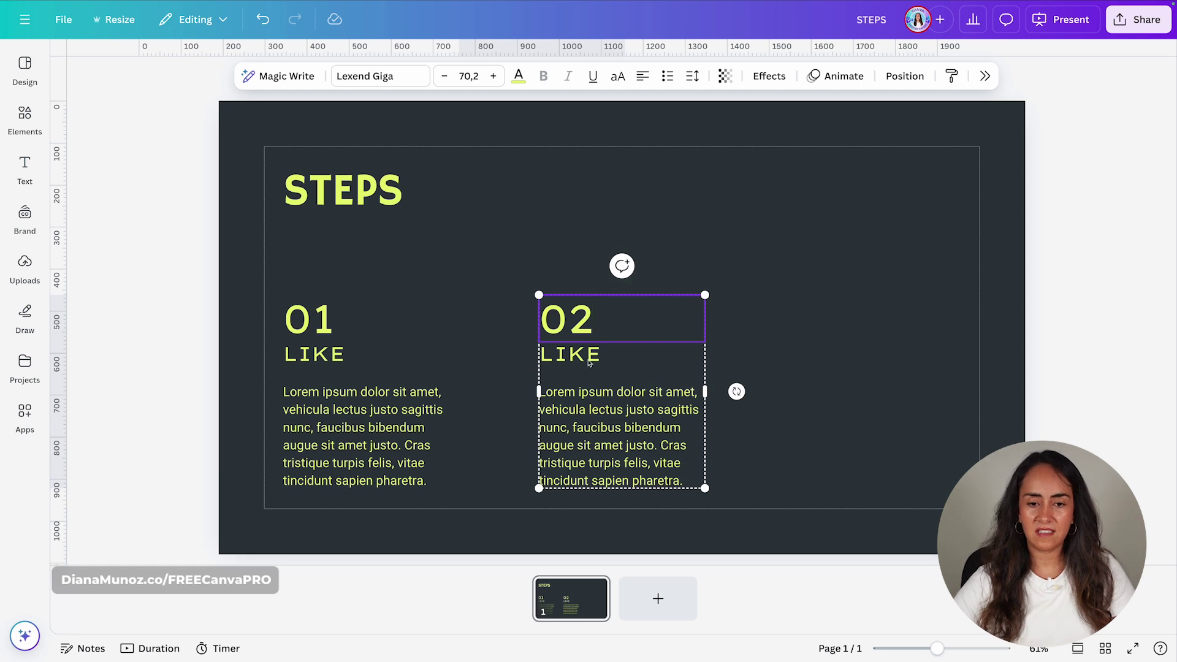
pyautogui.doubleClick(679, 358)
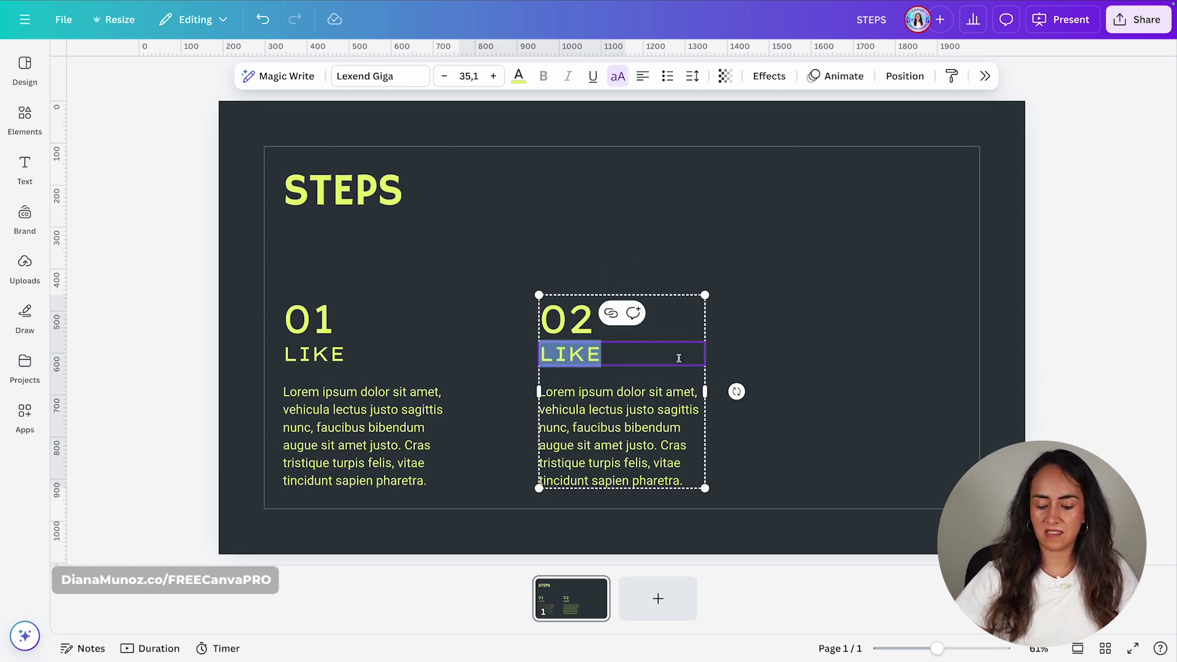
pyautogui.write('SHARE')
pyautogui.click(888, 328)
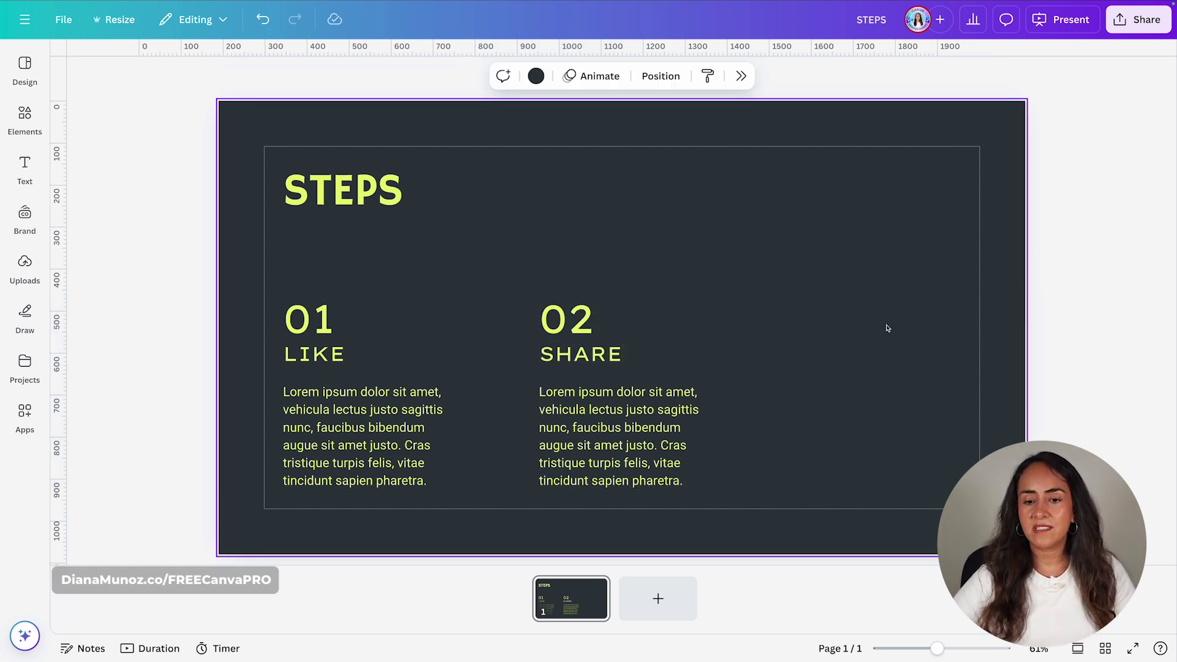
# Step: Duplicate the 02 SHARE group and place the copy near the slide's right margin with the same gap as between the first two
pyautogui.moveTo(765, 268); pyautogui.dragTo(717, 376)
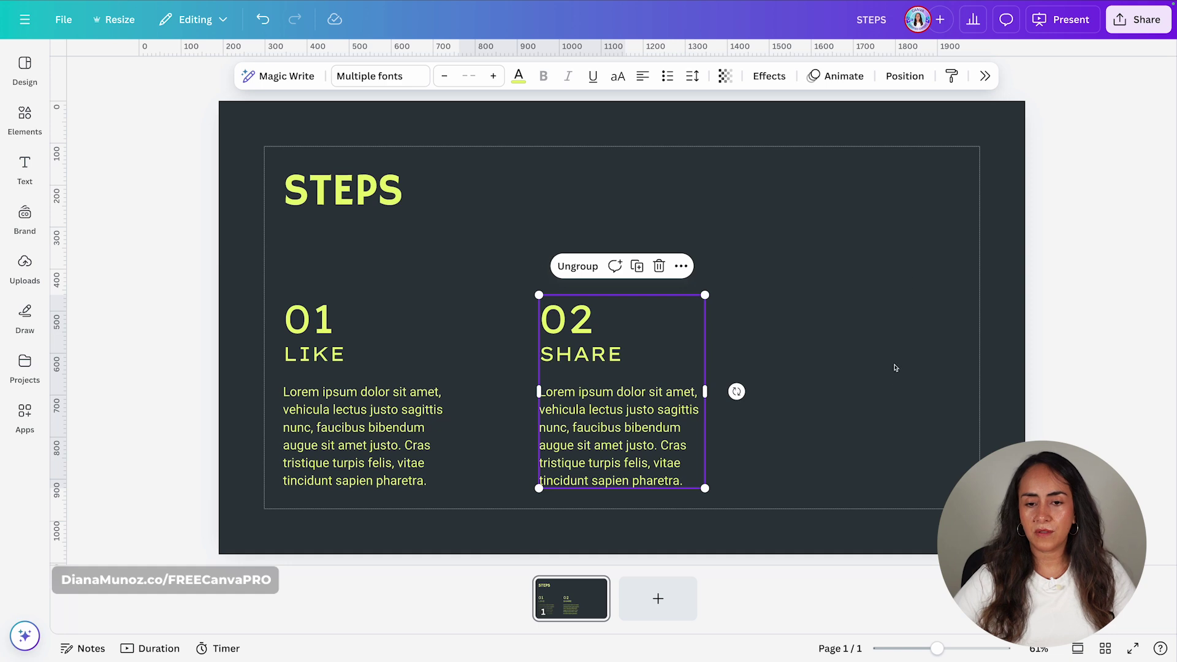
pyautogui.click(638, 268)
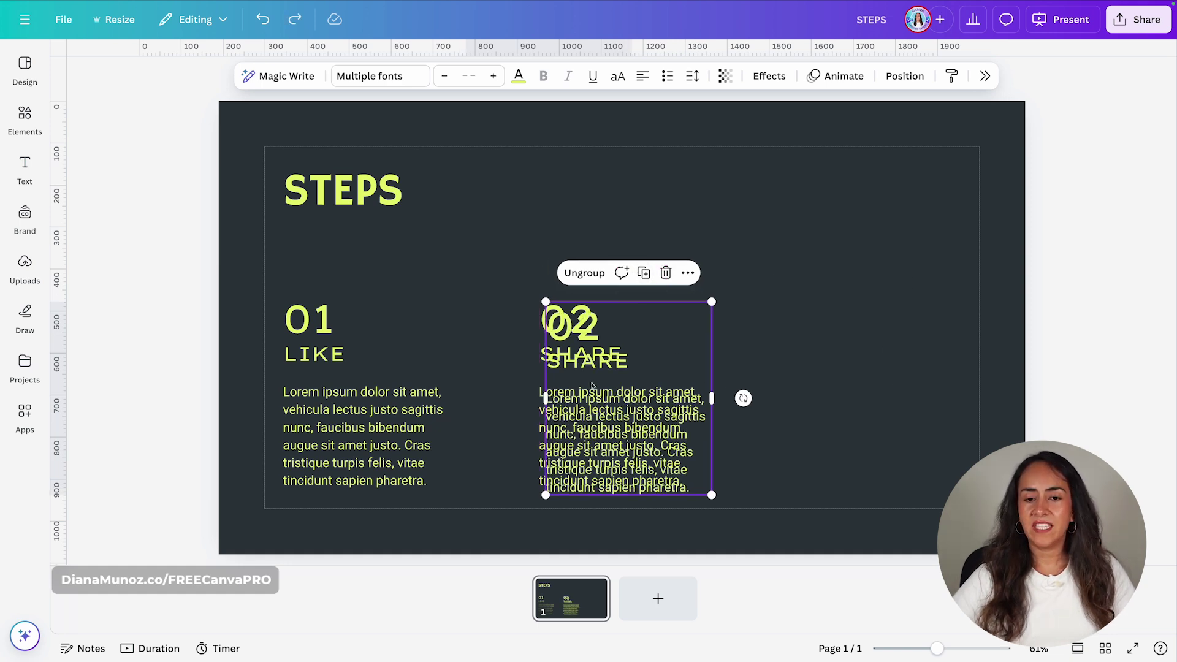
pyautogui.moveTo(596, 384); pyautogui.dragTo(835, 378)
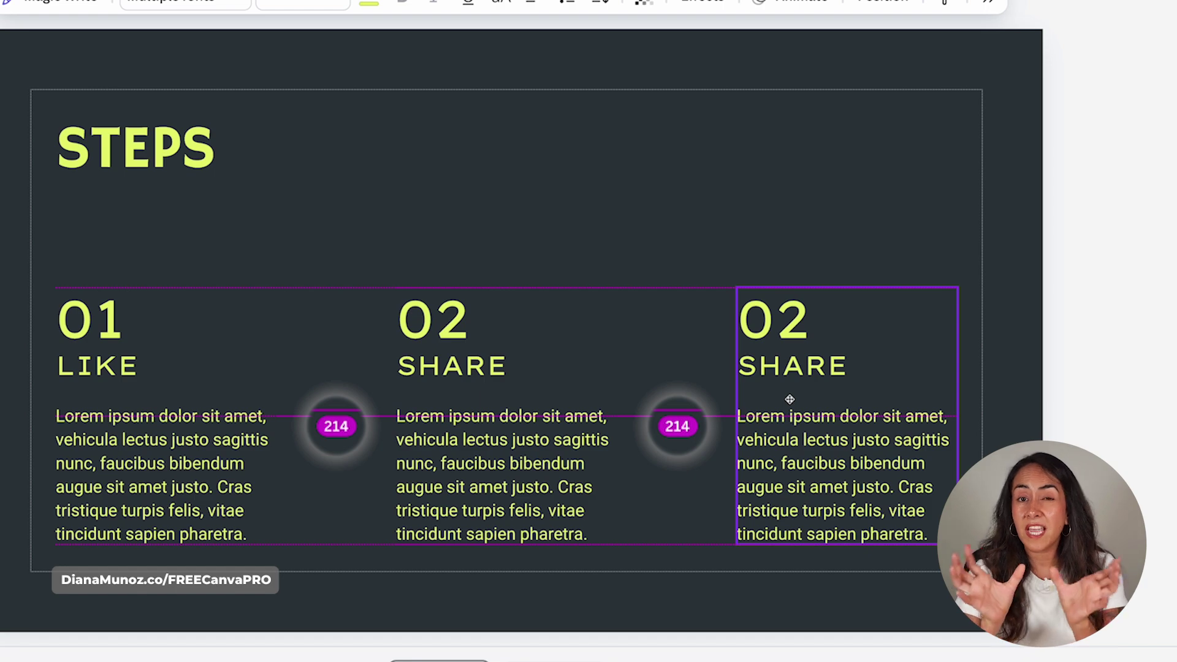
pyautogui.click(790, 400)
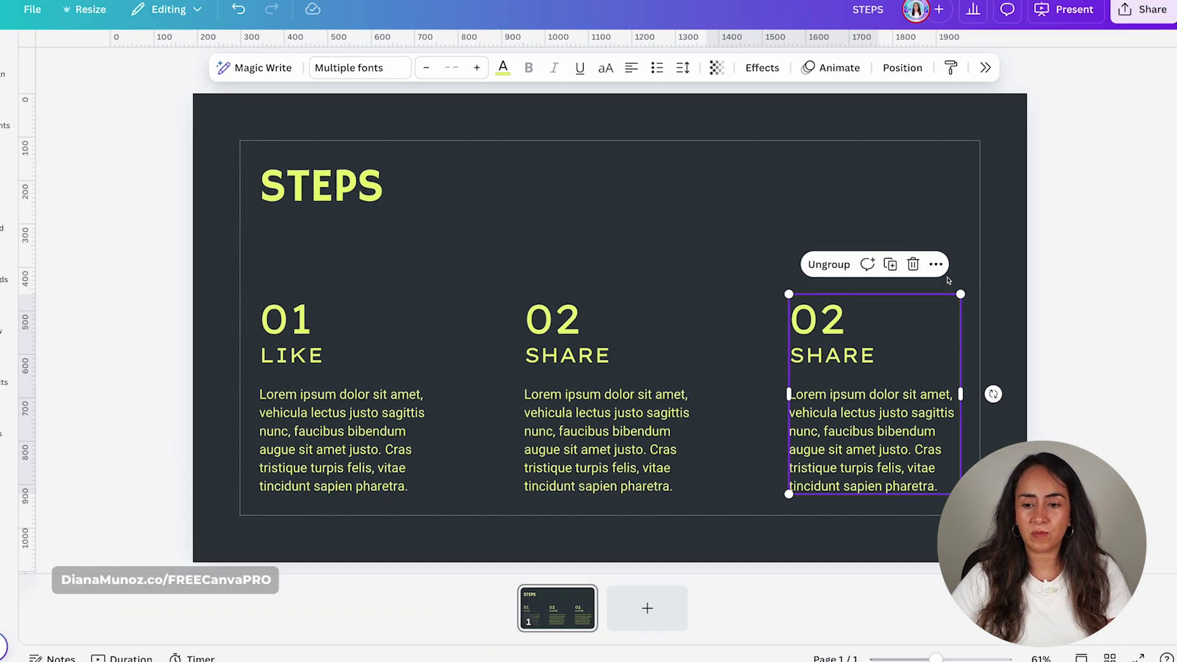
# Step: Change the third group's number to 03 and its heading to FOLLOW
pyautogui.click(921, 339)
pyautogui.click(859, 320)
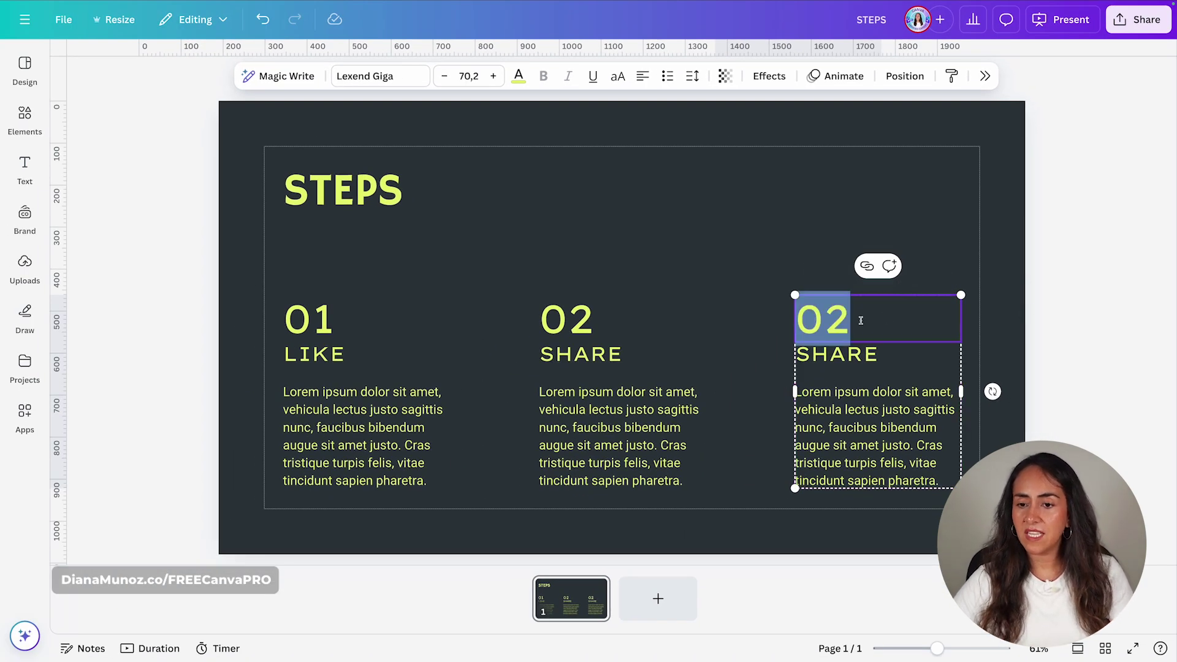
pyautogui.click(859, 320)
pyautogui.press('BackSpace')
pyautogui.write('3')
pyautogui.click(858, 354)
pyautogui.doubleClick(858, 354)
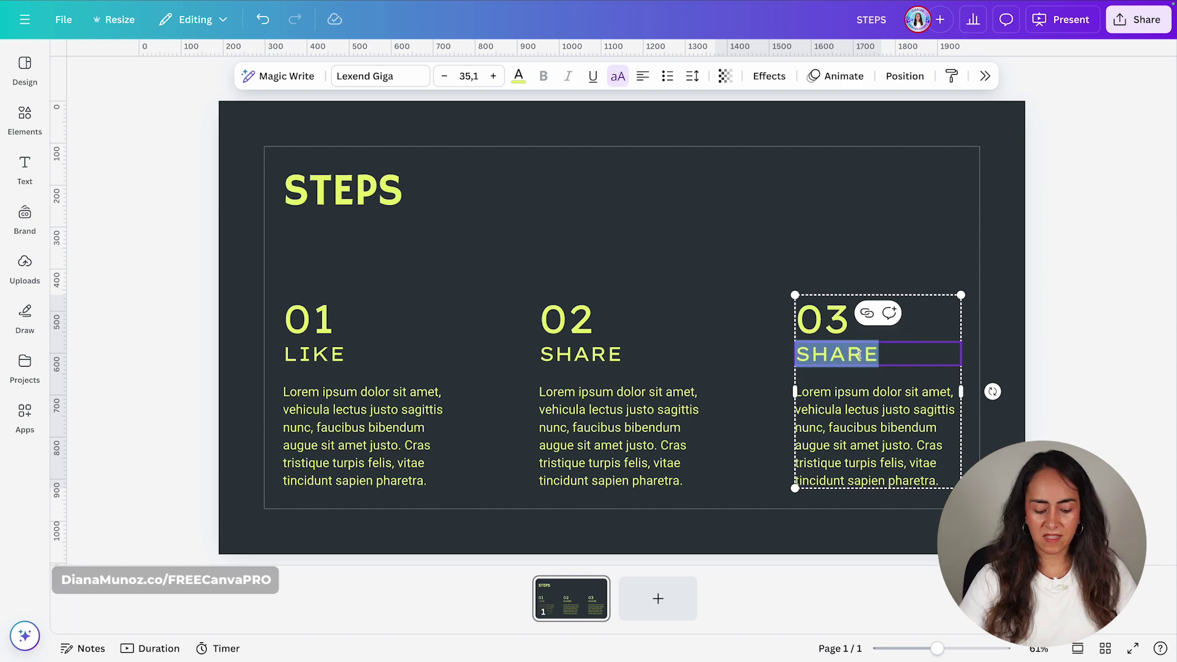
pyautogui.write('FOLLOW')
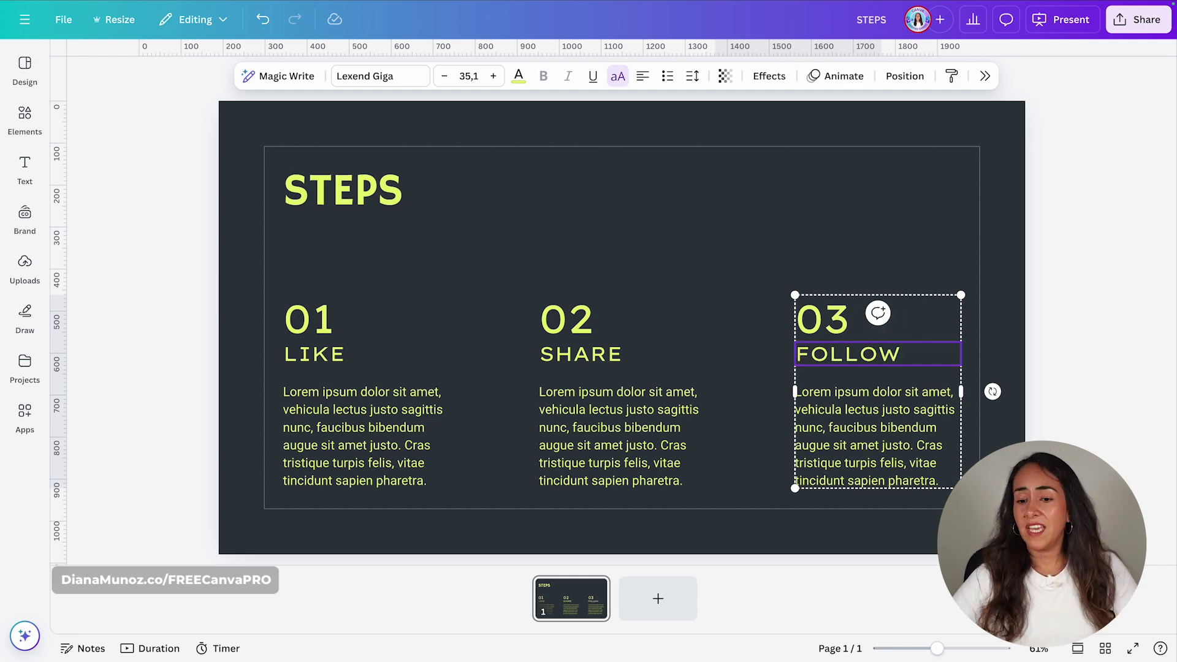
pyautogui.click(903, 250)
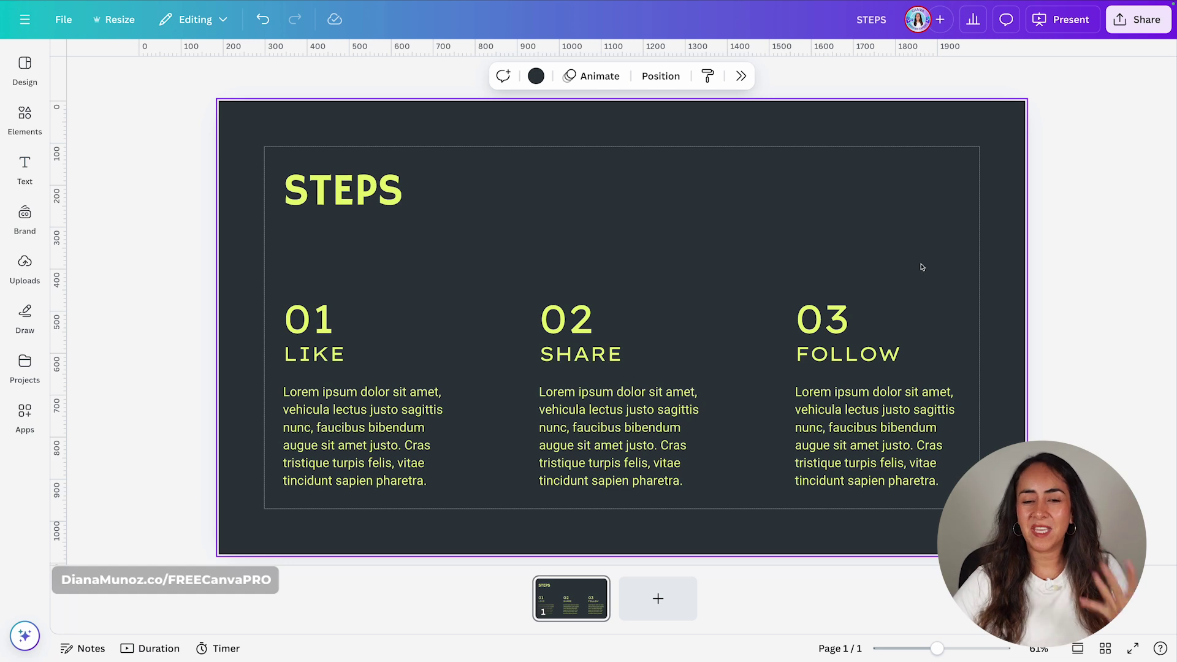
# Step: Space the three step groups evenly across the slide with Tidy up
pyautogui.moveTo(1001, 274); pyautogui.dragTo(293, 461)
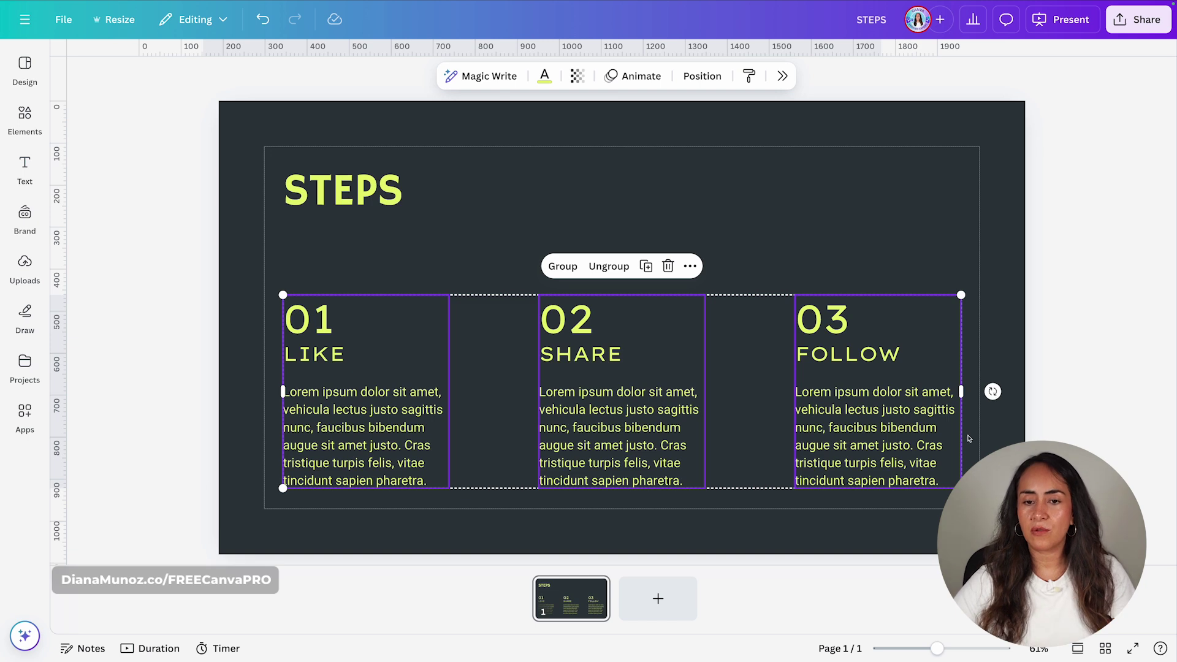
pyautogui.click(703, 76)
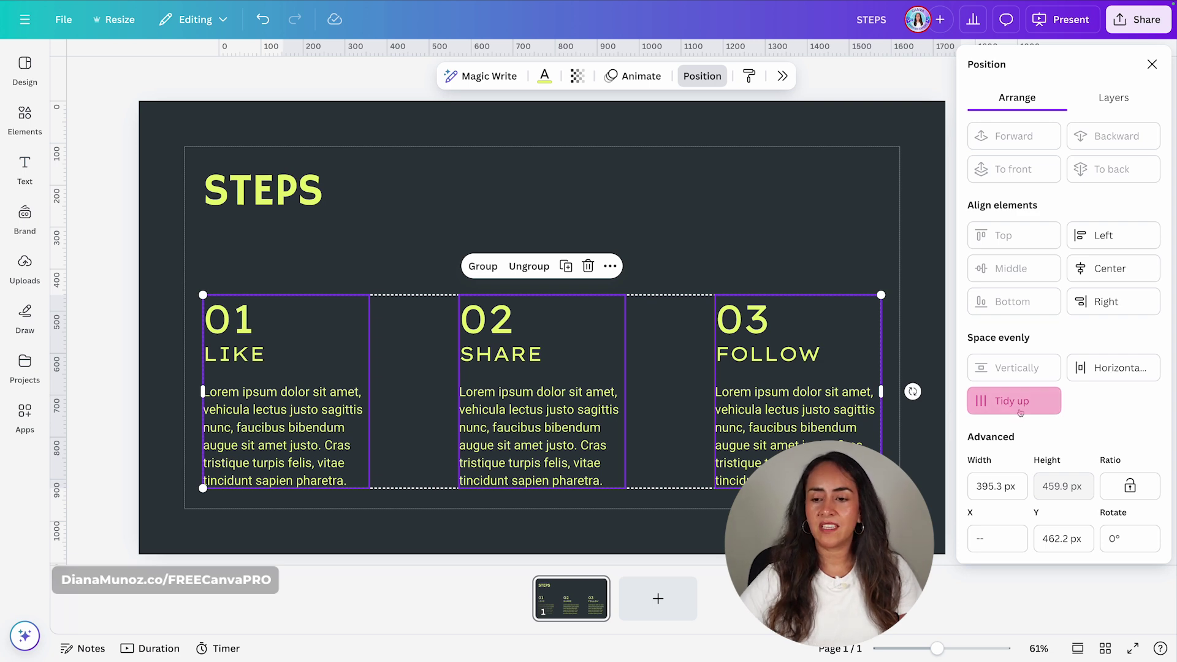
pyautogui.click(1027, 409)
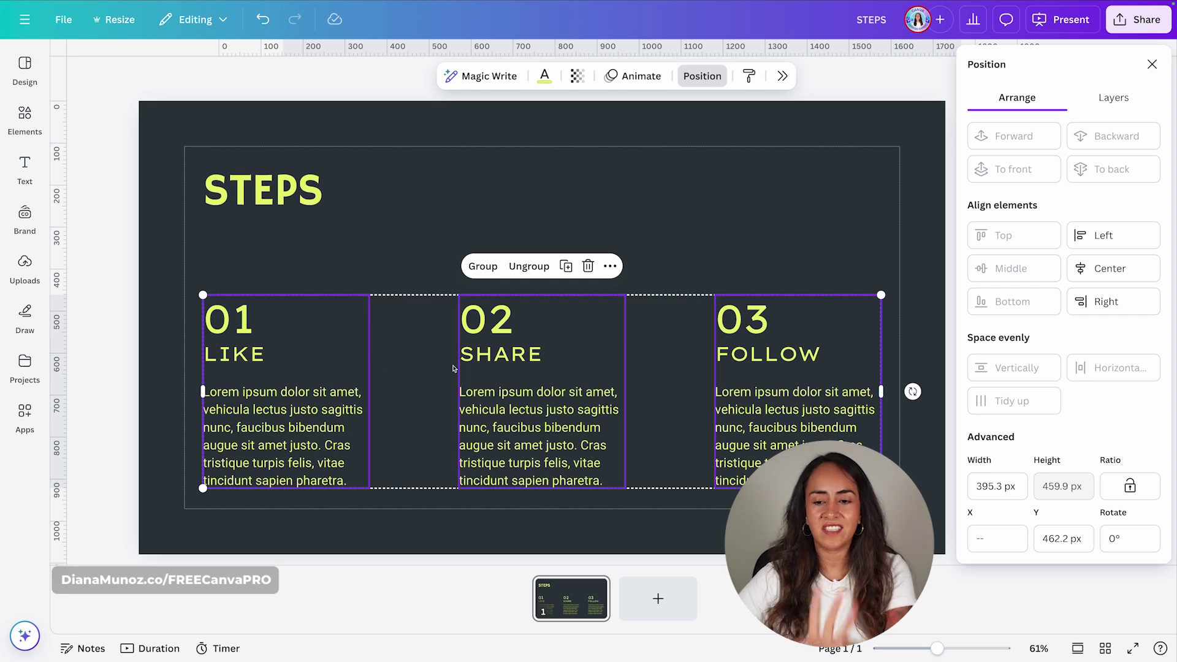
pyautogui.click(1152, 64)
pyautogui.click(1067, 273)
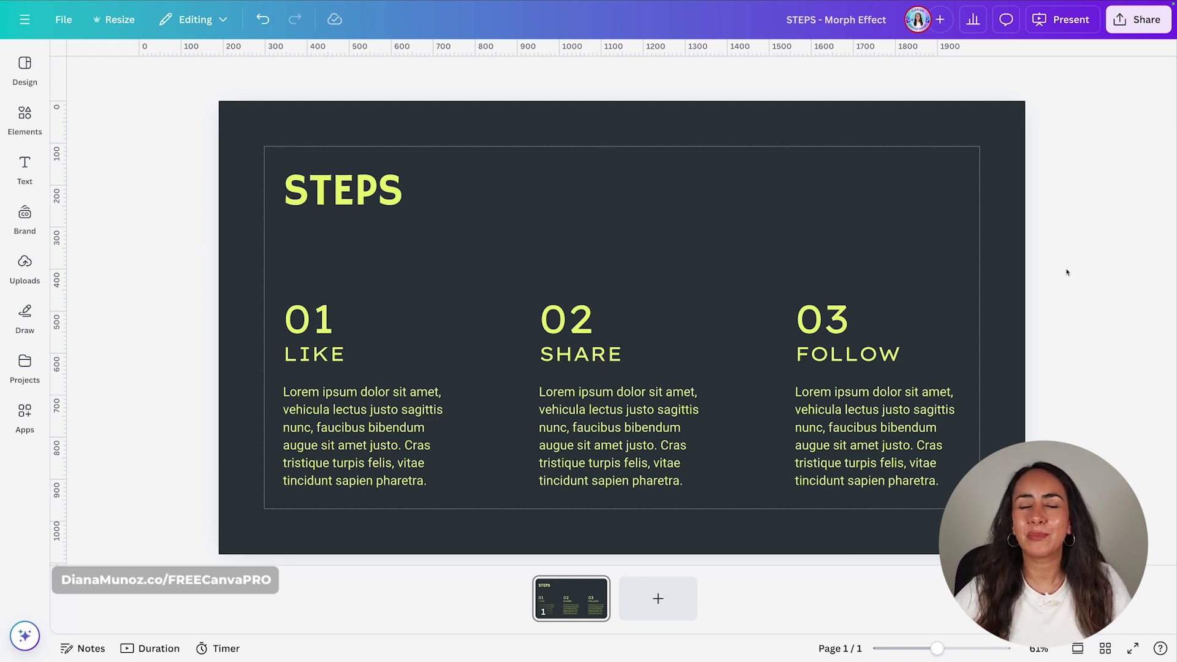
# Step: Add a blue square shape and place it on the 03 FOLLOW column
pyautogui.press('r')
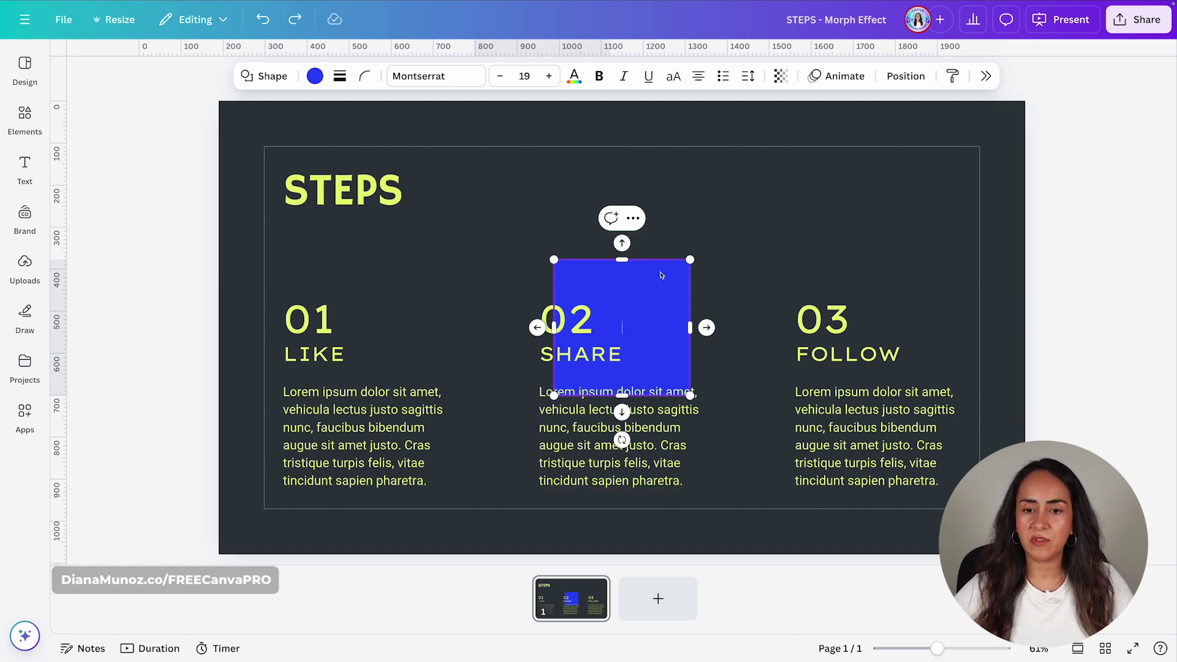
pyautogui.moveTo(661, 272); pyautogui.dragTo(886, 299)
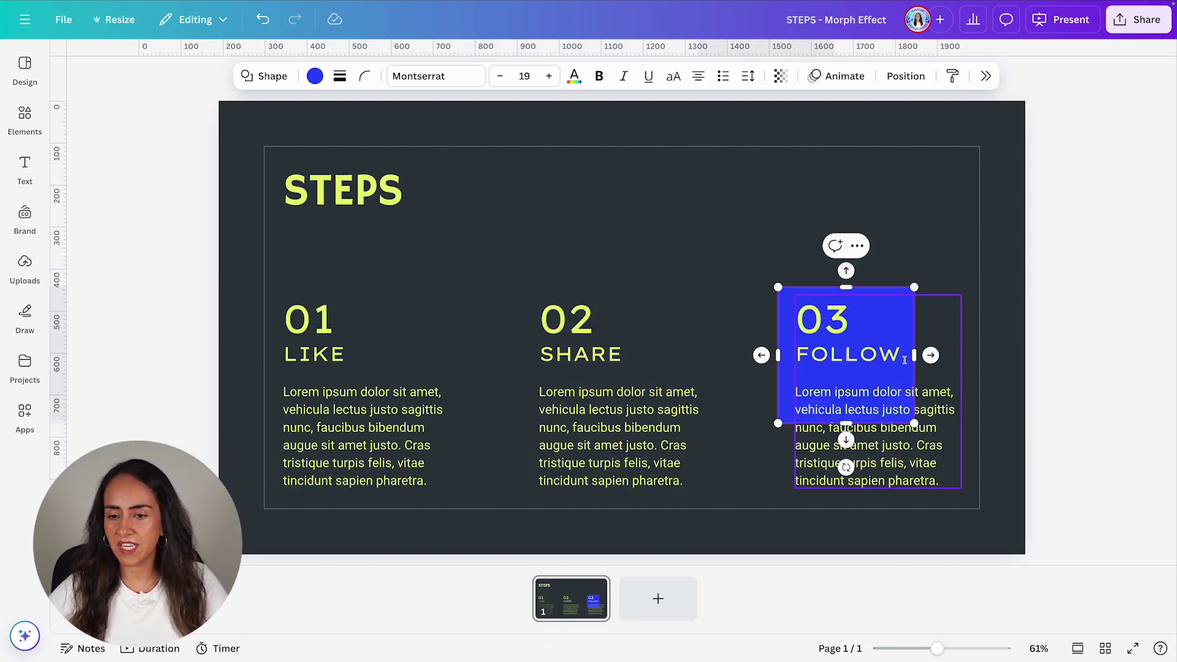